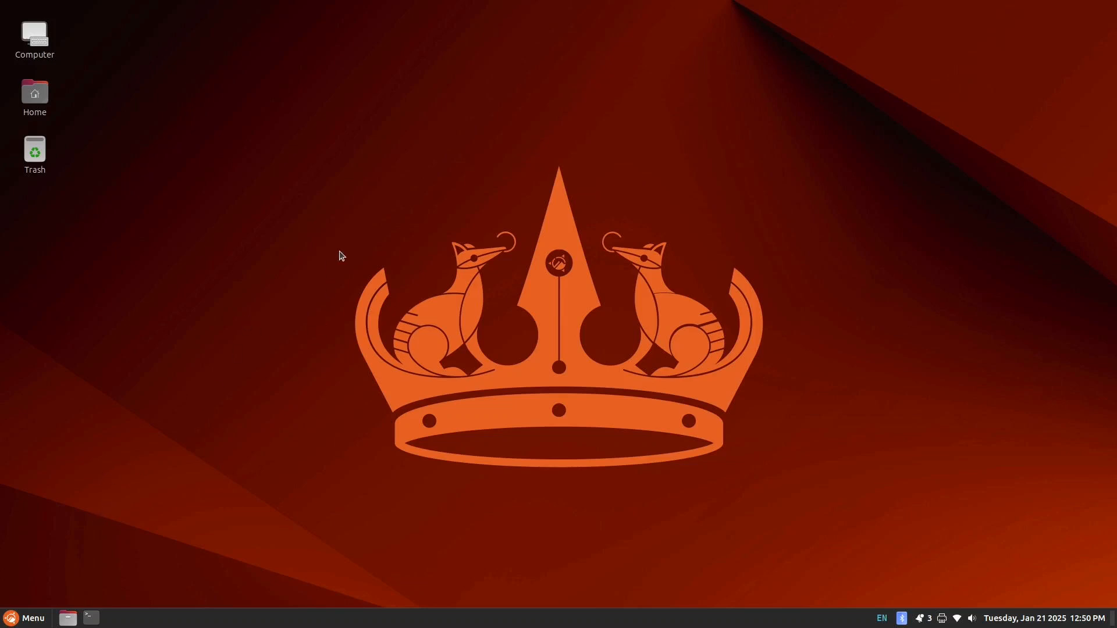
- Try the Pond Sunset image as desktop background, and set the background to the image in the Rectangles collection
{"action": "right_click", "coordinate": [400, 266]}
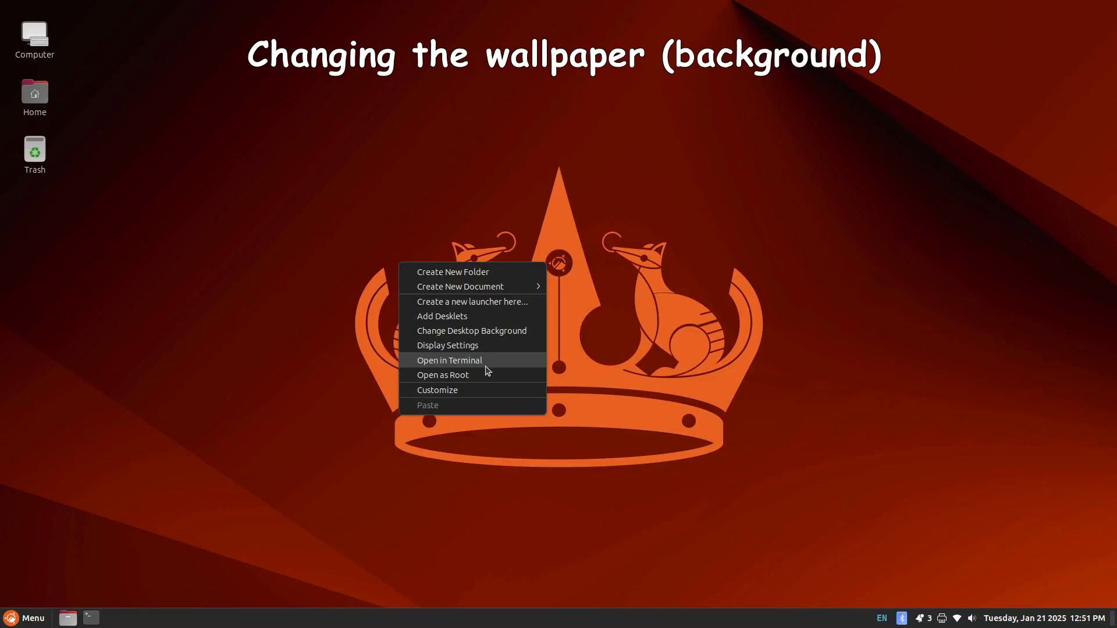
{"action": "left_click", "coordinate": [498, 331]}
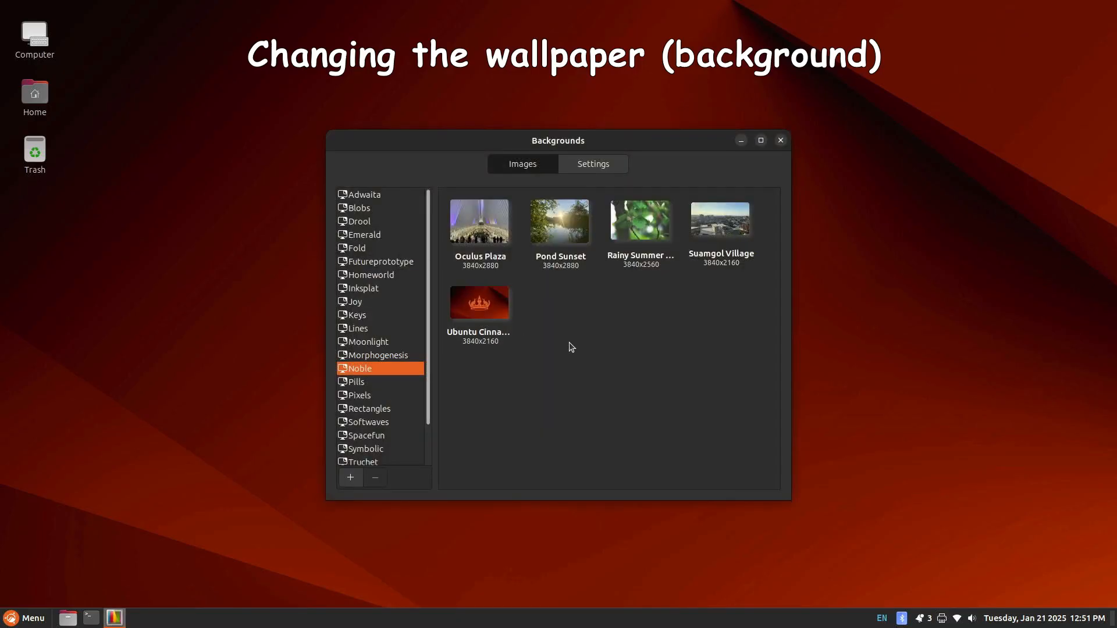
{"action": "left_click", "coordinate": [550, 235]}
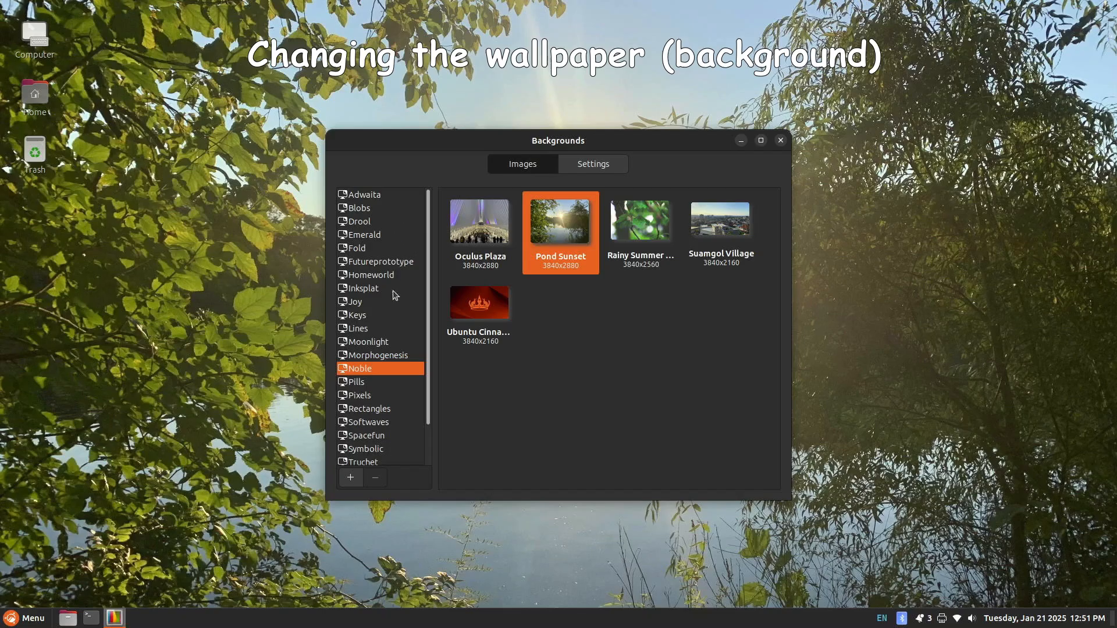
{"action": "left_click", "coordinate": [386, 414]}
{"action": "left_click", "coordinate": [467, 246]}
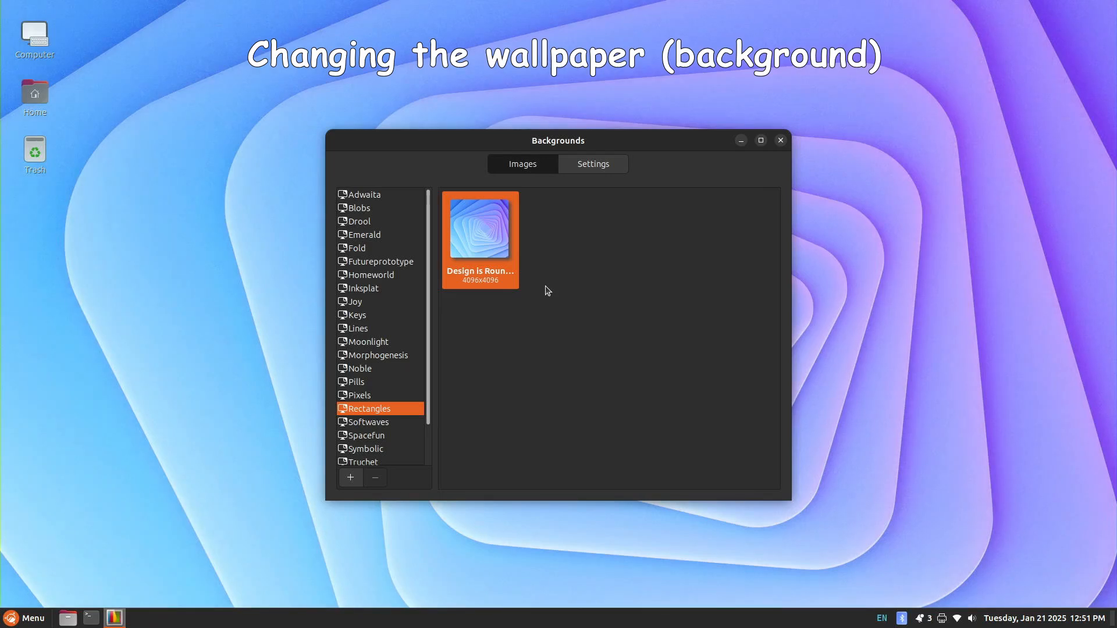
{"action": "left_click", "coordinate": [780, 141]}
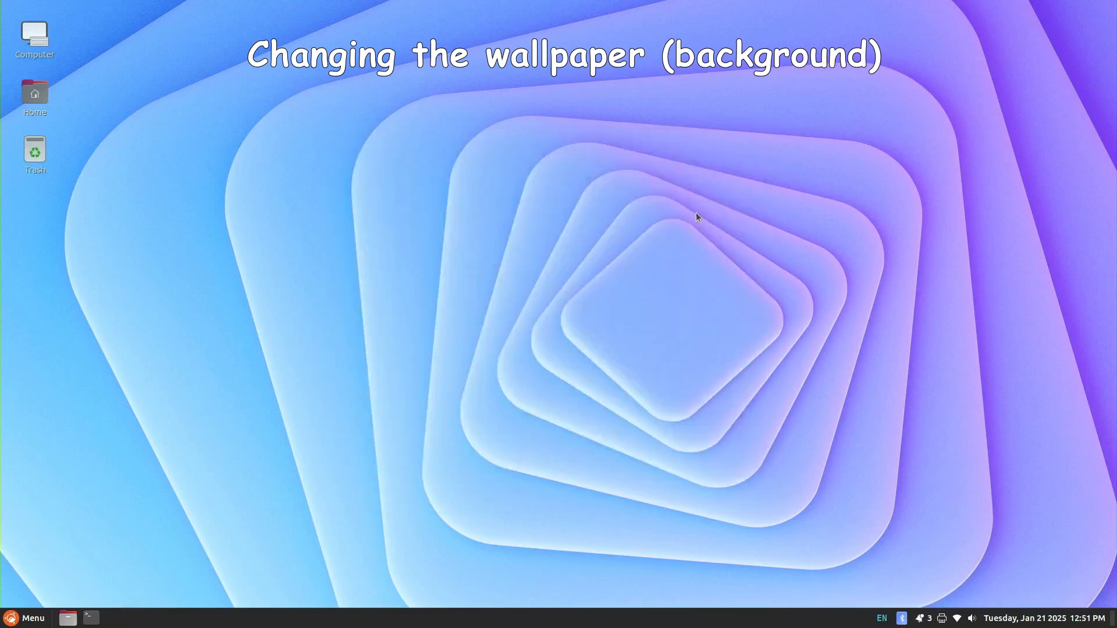
- Add the backgrounds folder from Pictures to the wallpaper sources and apply its Mac-OS-X image as the desktop background
{"action": "left_click", "coordinate": [13, 619]}
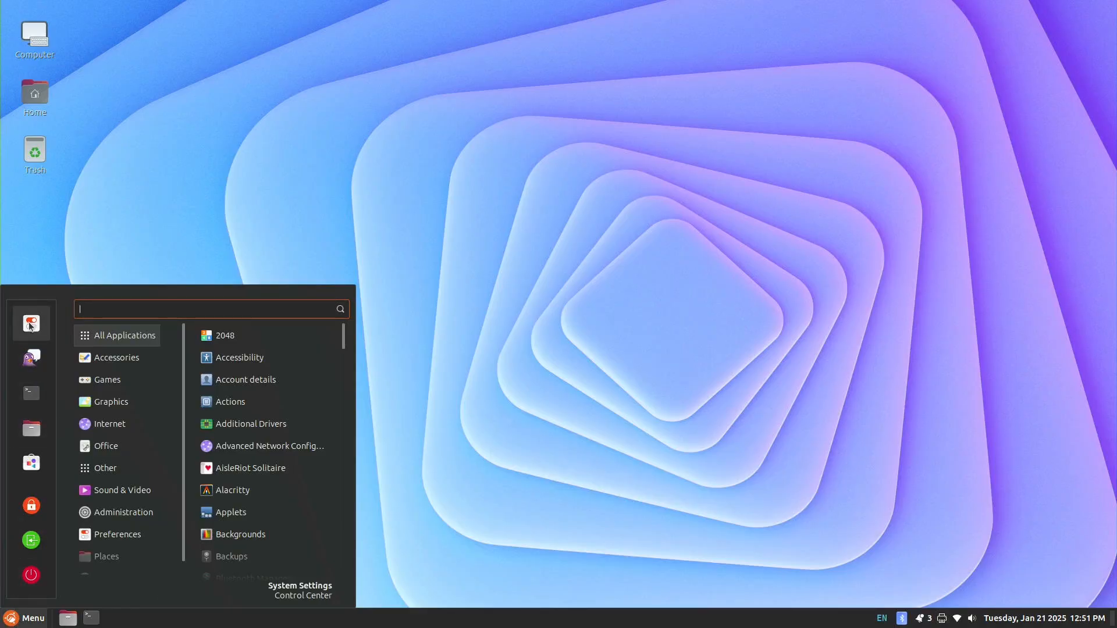
{"action": "left_click", "coordinate": [30, 323]}
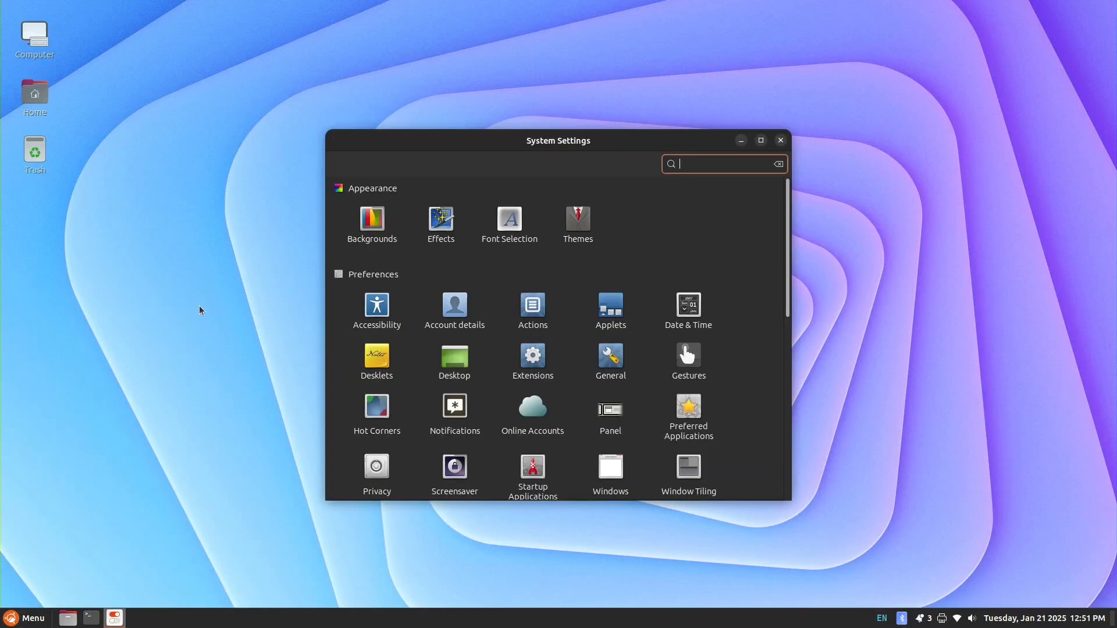
{"action": "left_click", "coordinate": [373, 221]}
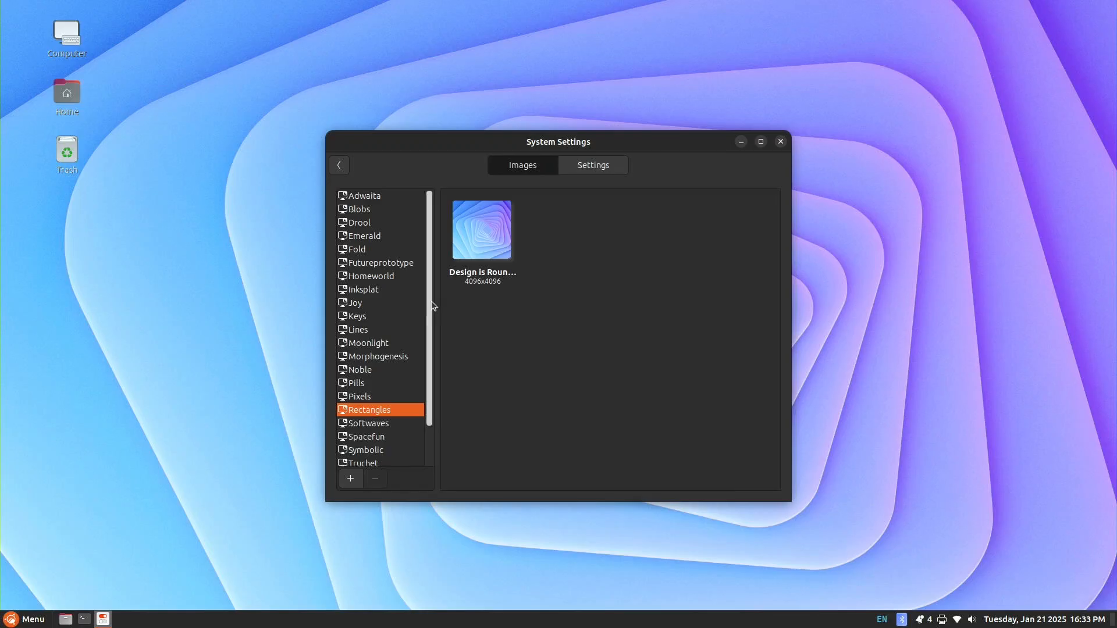
{"action": "left_click_drag", "start_coordinate": [428, 296], "coordinate": [428, 385]}
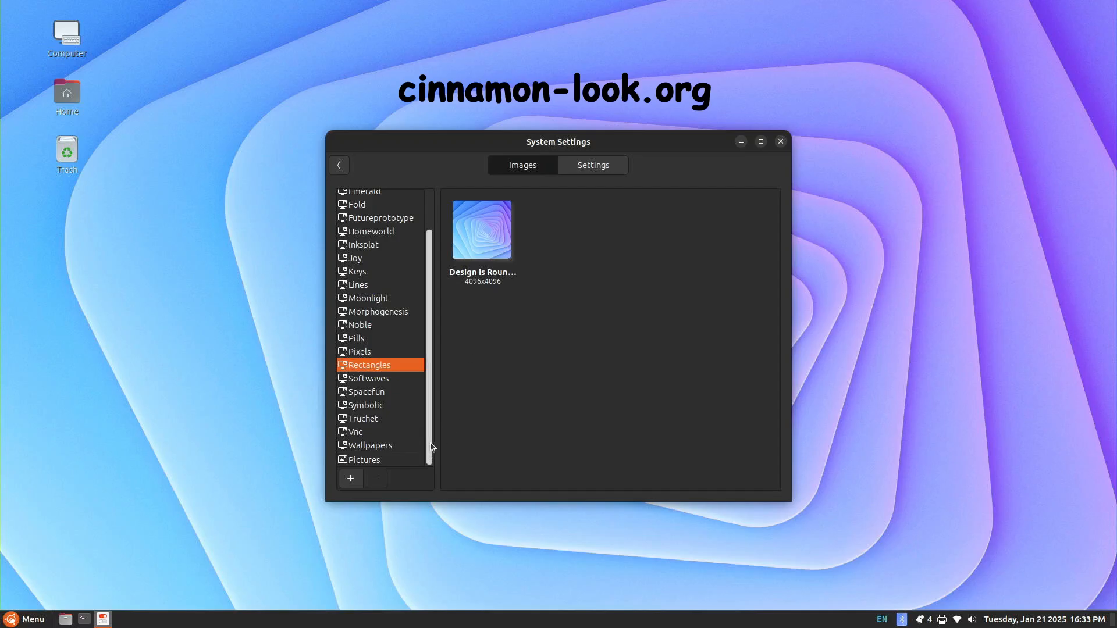
{"action": "left_click", "coordinate": [350, 479]}
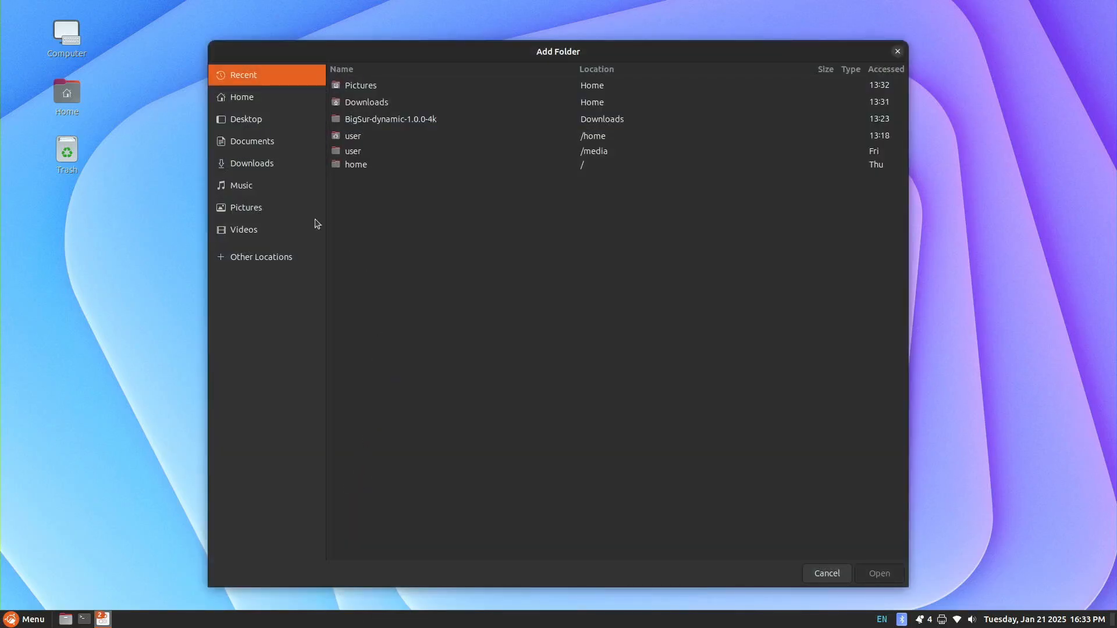
{"action": "left_click", "coordinate": [275, 208]}
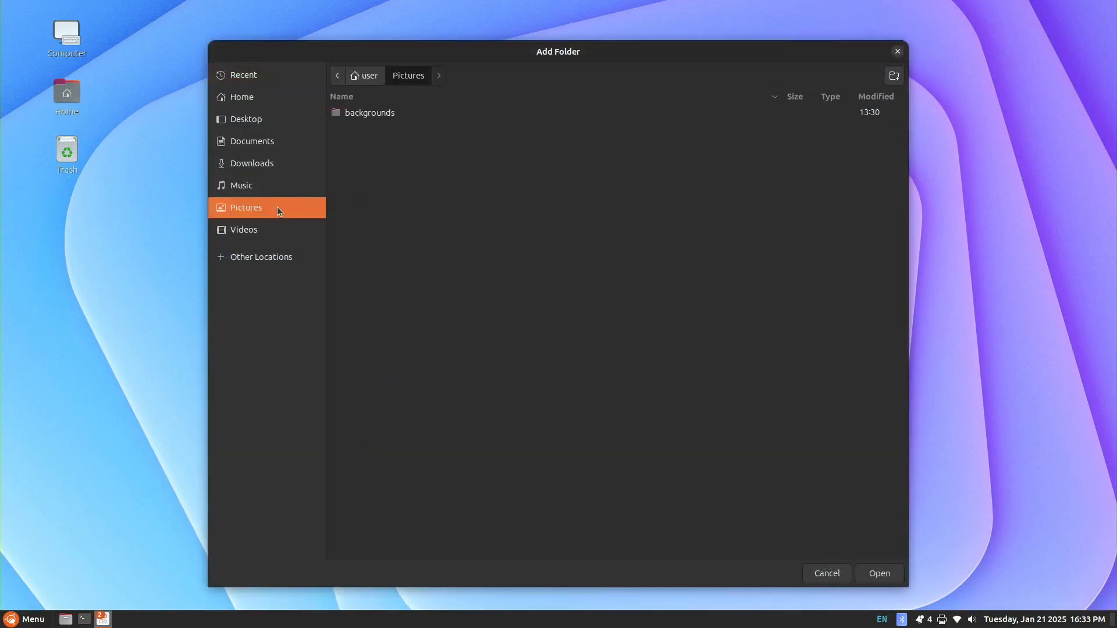
{"action": "left_click", "coordinate": [379, 113]}
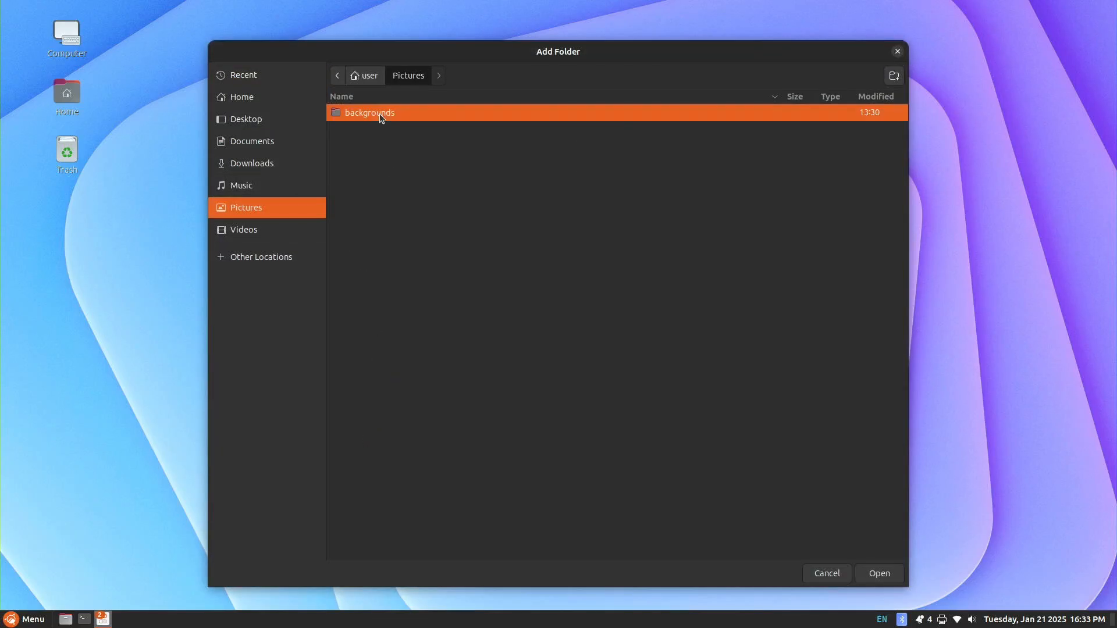
{"action": "left_click", "coordinate": [881, 574]}
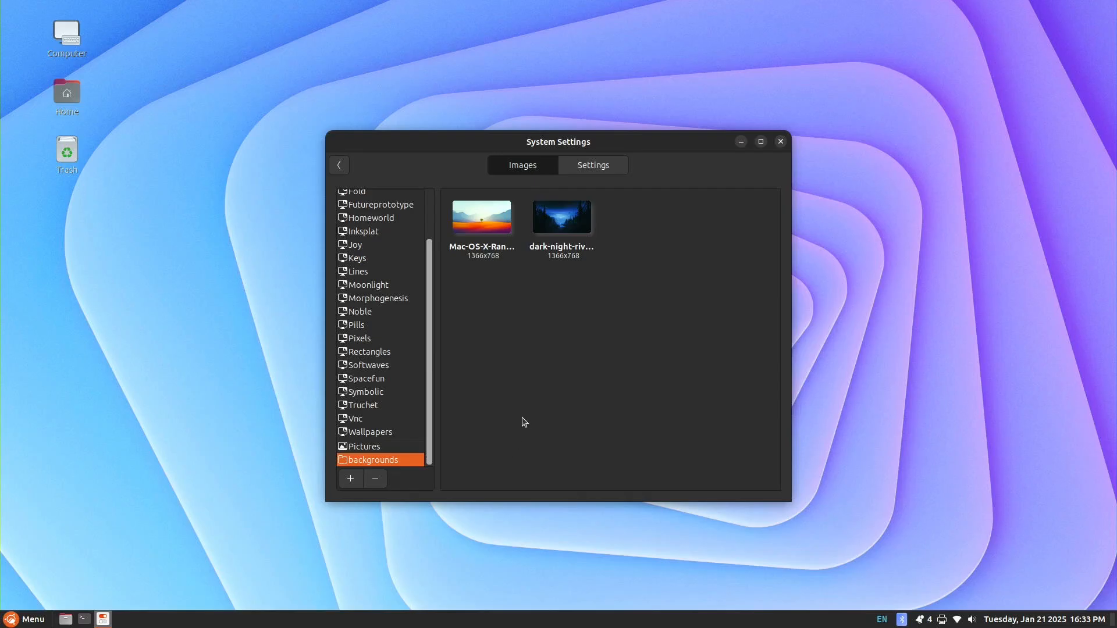
{"action": "left_click", "coordinate": [471, 227]}
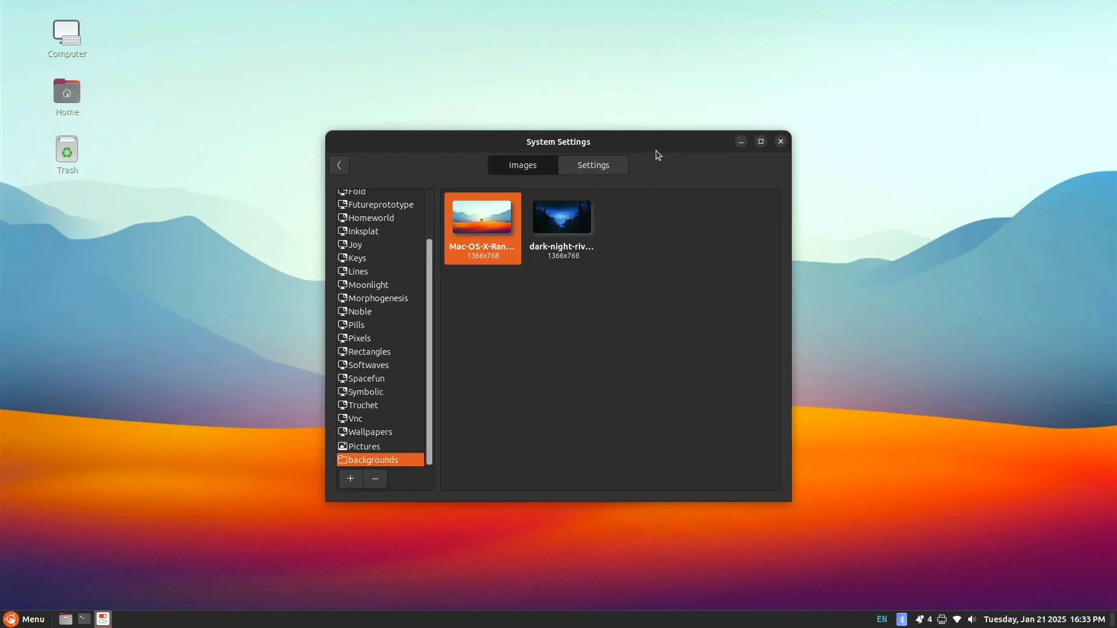
{"action": "left_click", "coordinate": [781, 142]}
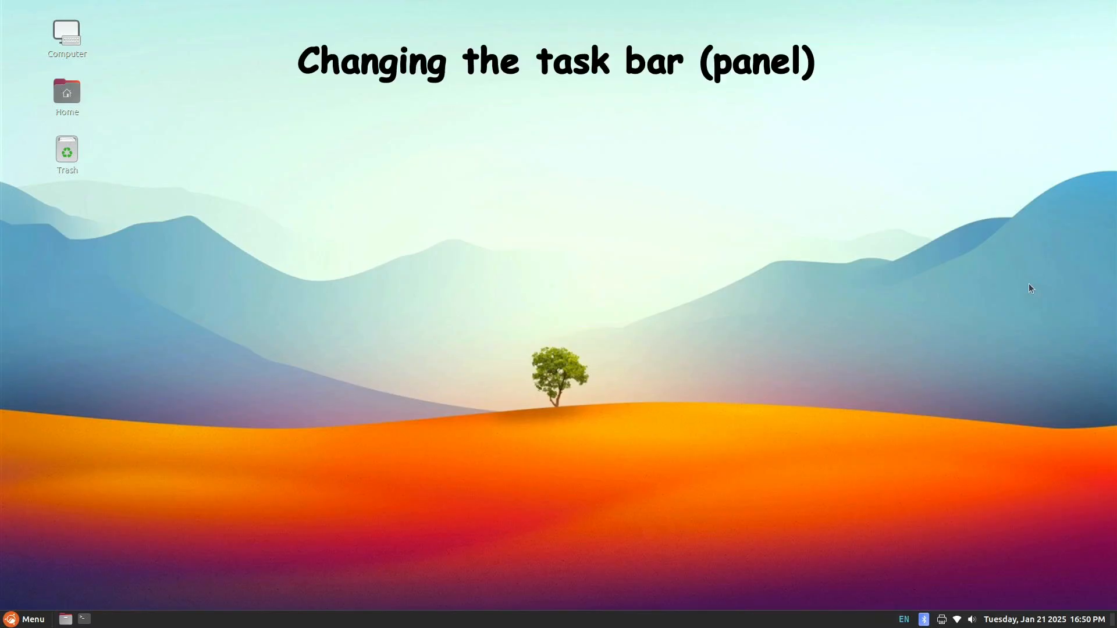
- Move the desktop panel to the upper edge of the screen, with panel edit mode enabled only during the move
{"action": "right_click", "coordinate": [414, 624]}
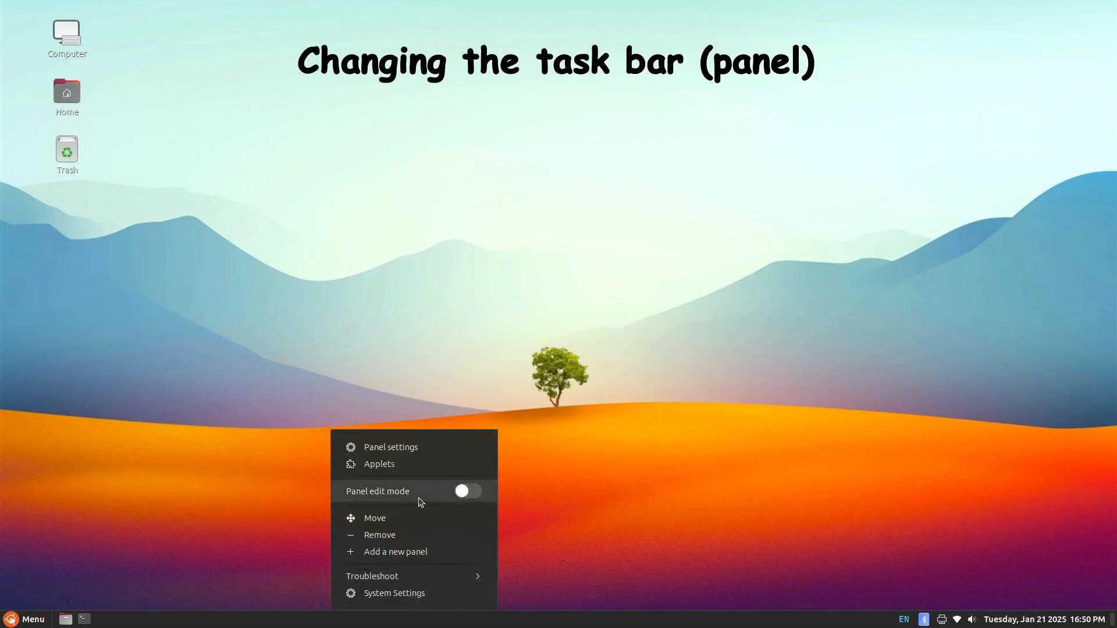
{"action": "left_click", "coordinate": [480, 493]}
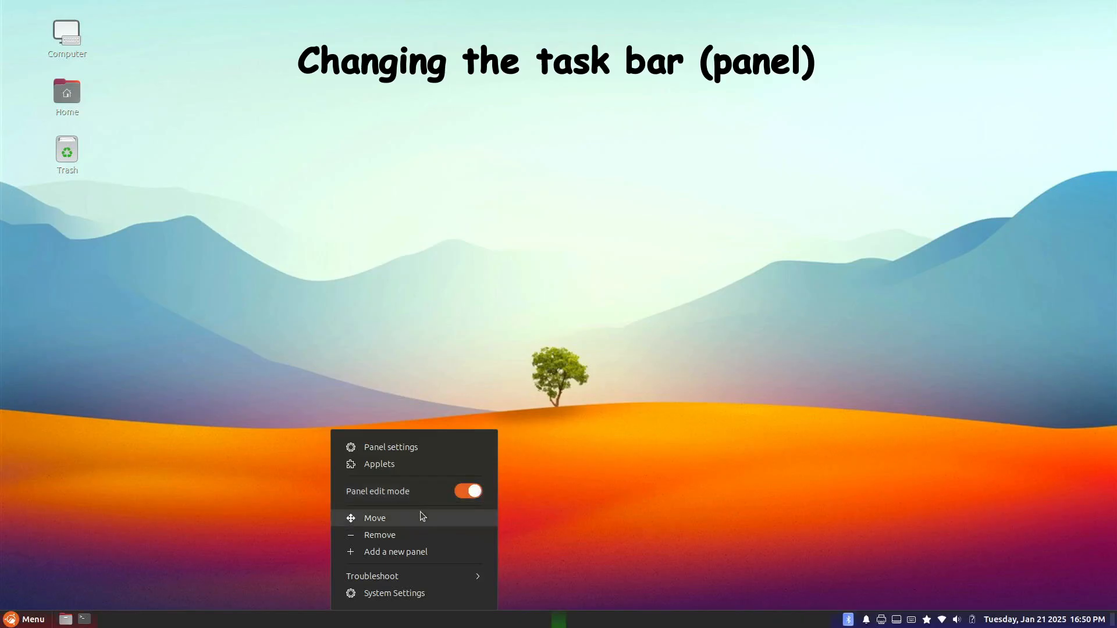
{"action": "left_click", "coordinate": [384, 521]}
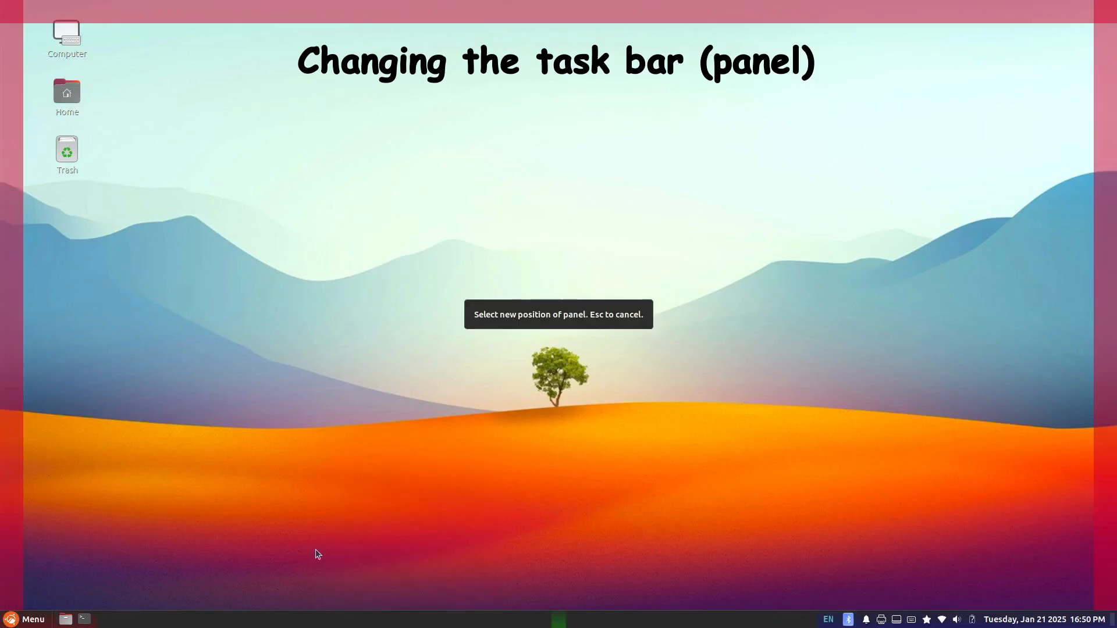
{"action": "left_click", "coordinate": [274, 17]}
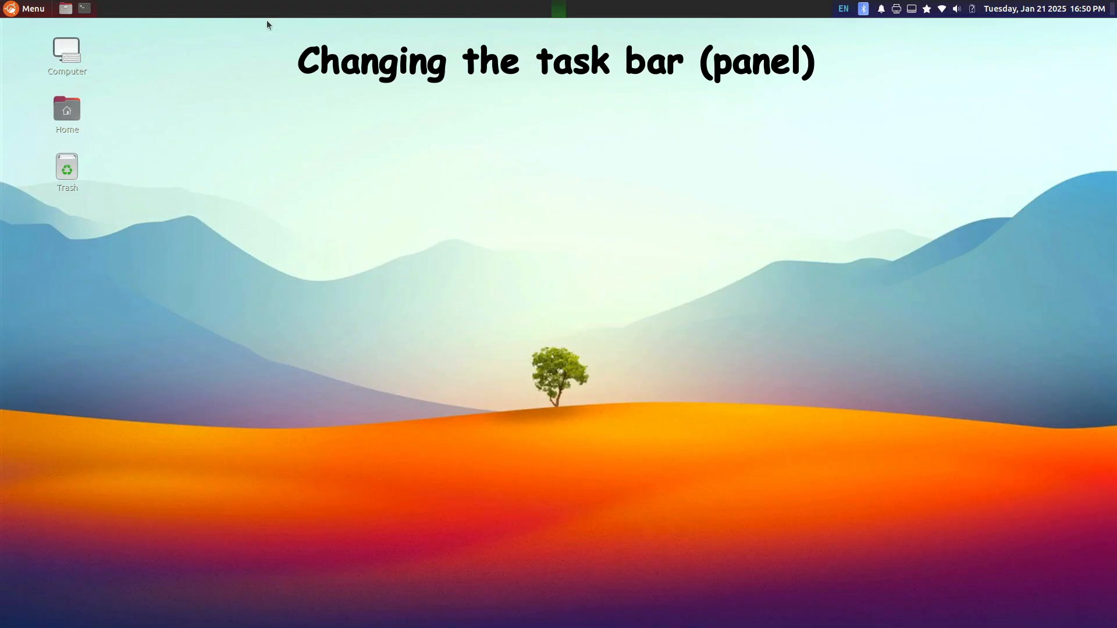
{"action": "right_click", "coordinate": [285, 11]}
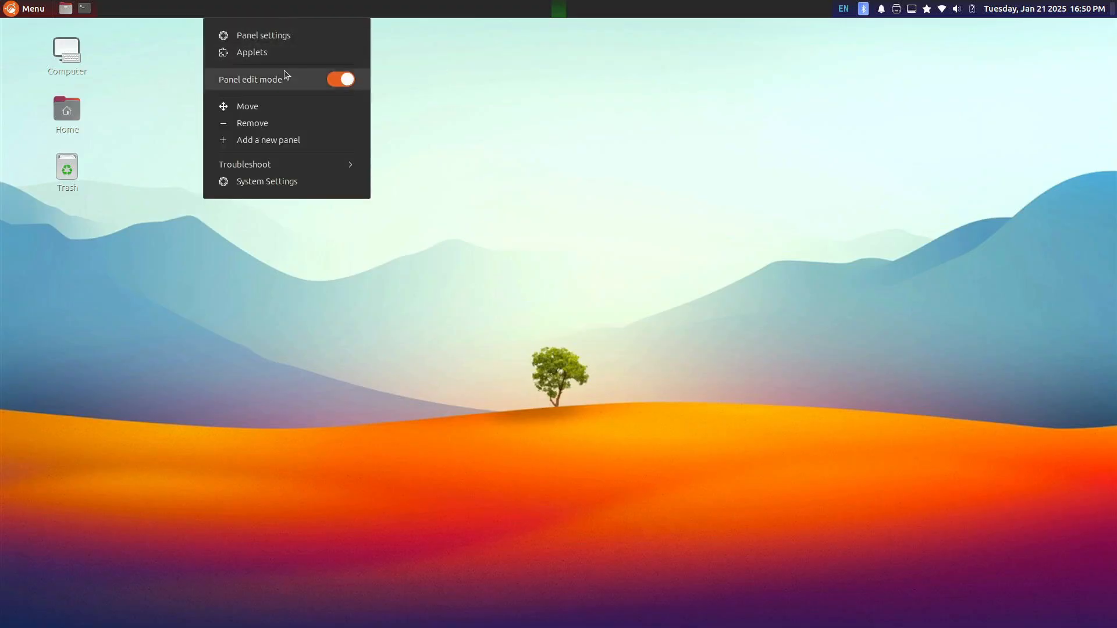
{"action": "left_click", "coordinate": [332, 82]}
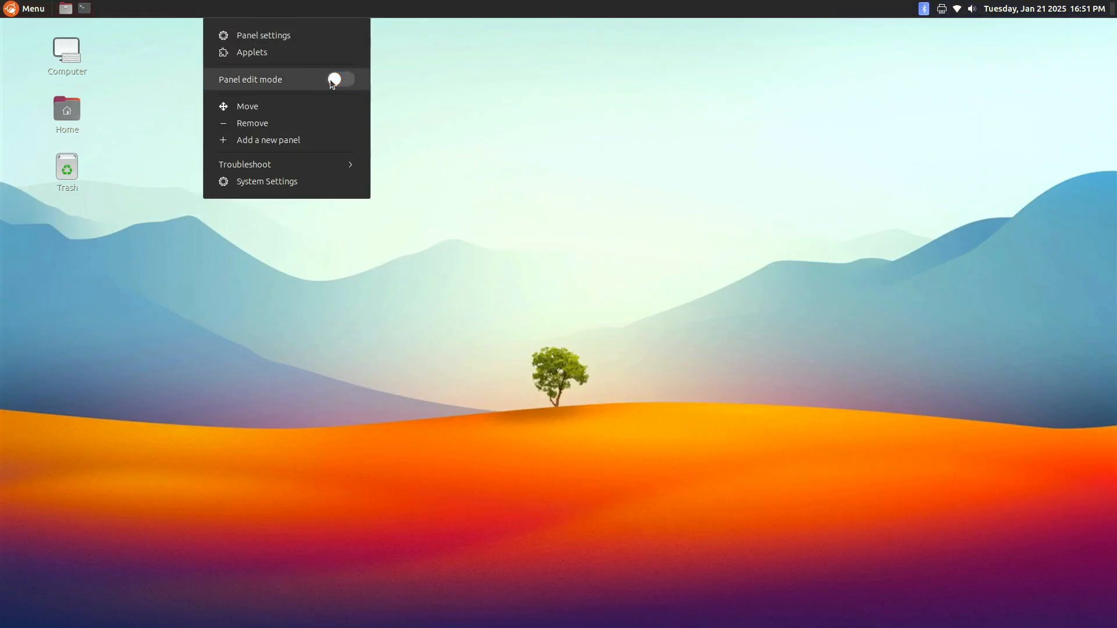
- Look over the panel settings for visibility, height, appearance and general options, and close them
{"action": "left_click", "coordinate": [285, 36]}
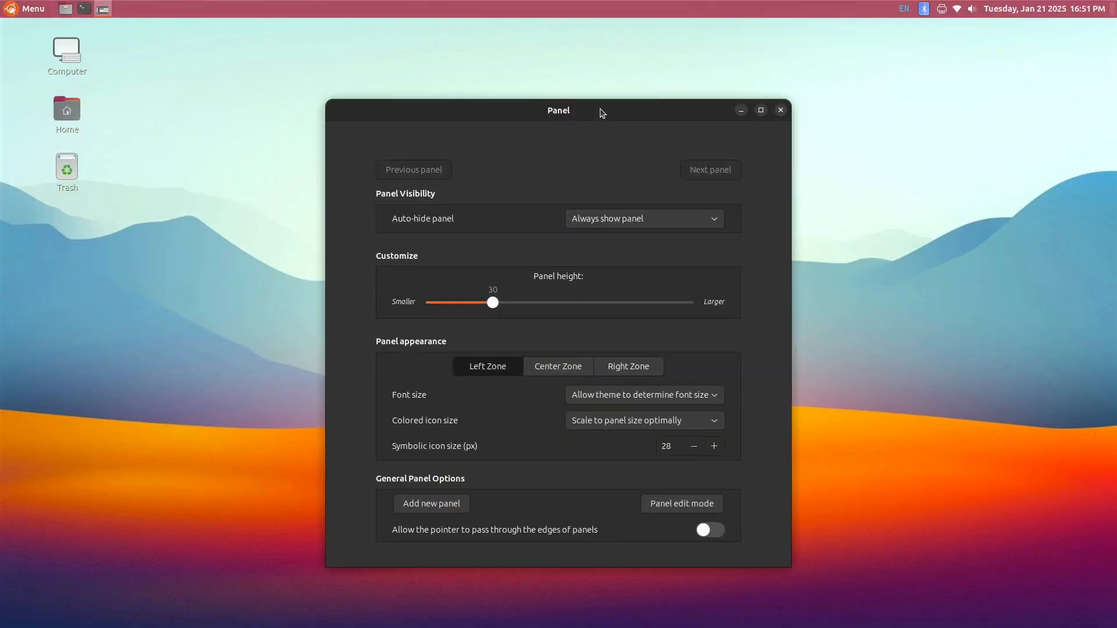
{"action": "left_click_drag", "start_coordinate": [579, 113], "coordinate": [549, 68]}
{"action": "left_click", "coordinate": [780, 111]}
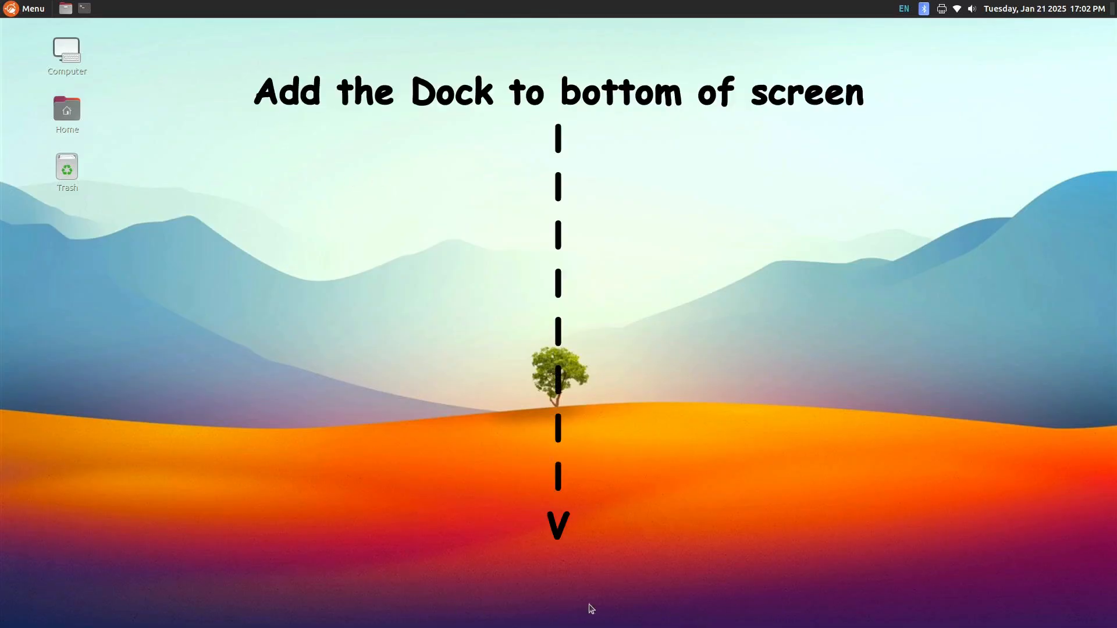
- Install Plank in the terminal with "sudo apt install plank", authorizing it with the account password
{"action": "left_click", "coordinate": [85, 10]}
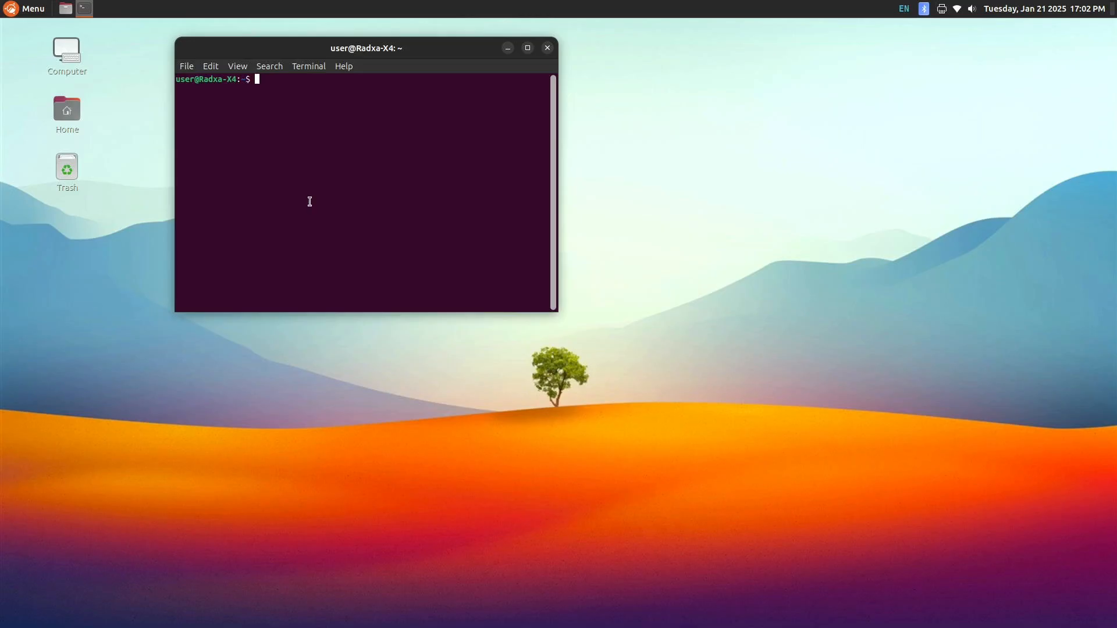
{"action": "type", "text": "sudo apt install plank"}
{"action": "key", "text": "Return"}
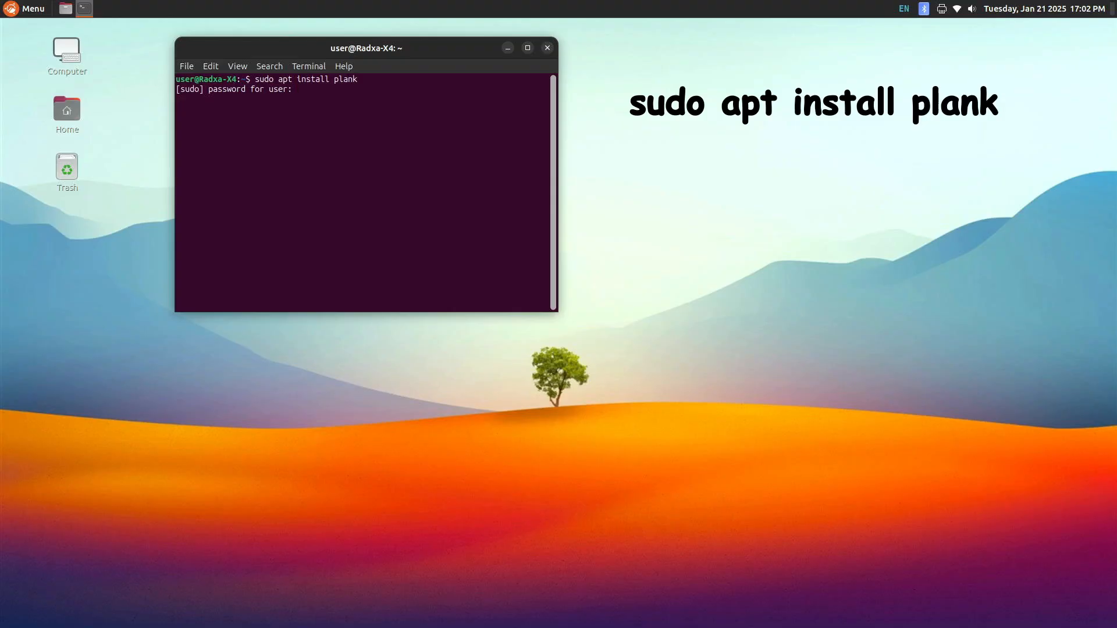
{"action": "key", "text": "Return"}
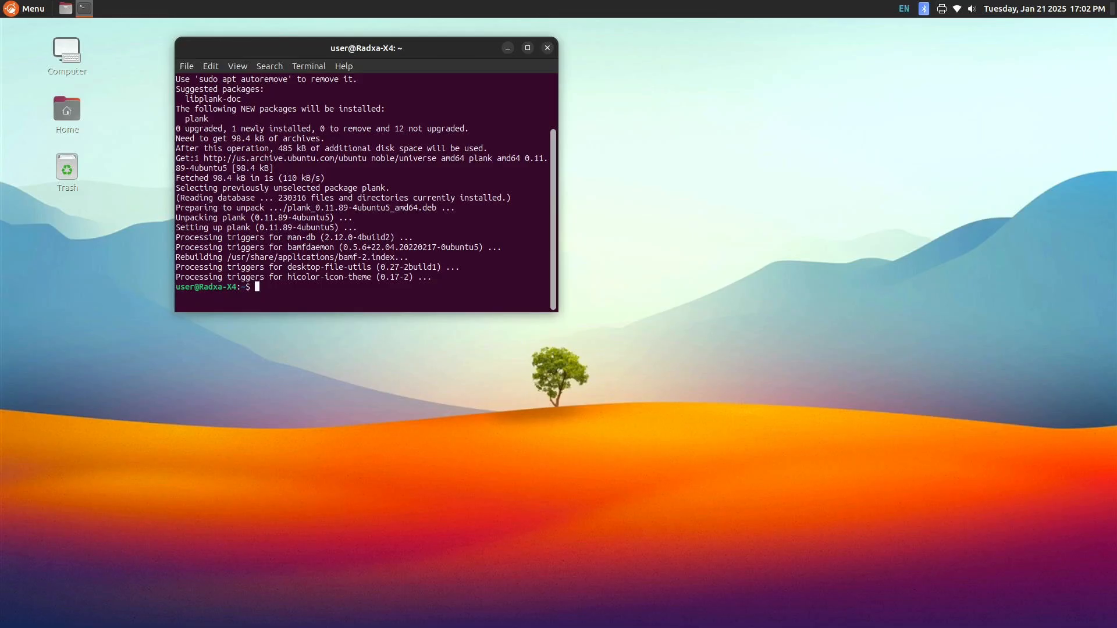
- Launch the dock from the terminal with "plank" and remove the purple media player icon from it
{"action": "type", "text": "plank"}
{"action": "key", "text": "Return"}
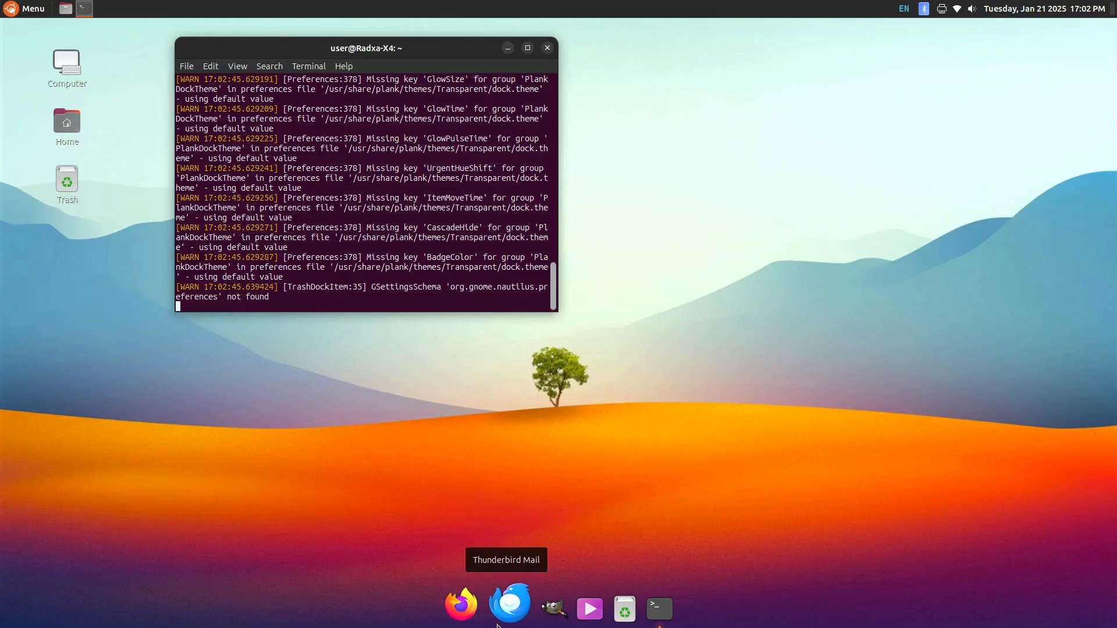
{"action": "left_click_drag", "start_coordinate": [575, 603], "coordinate": [636, 497]}
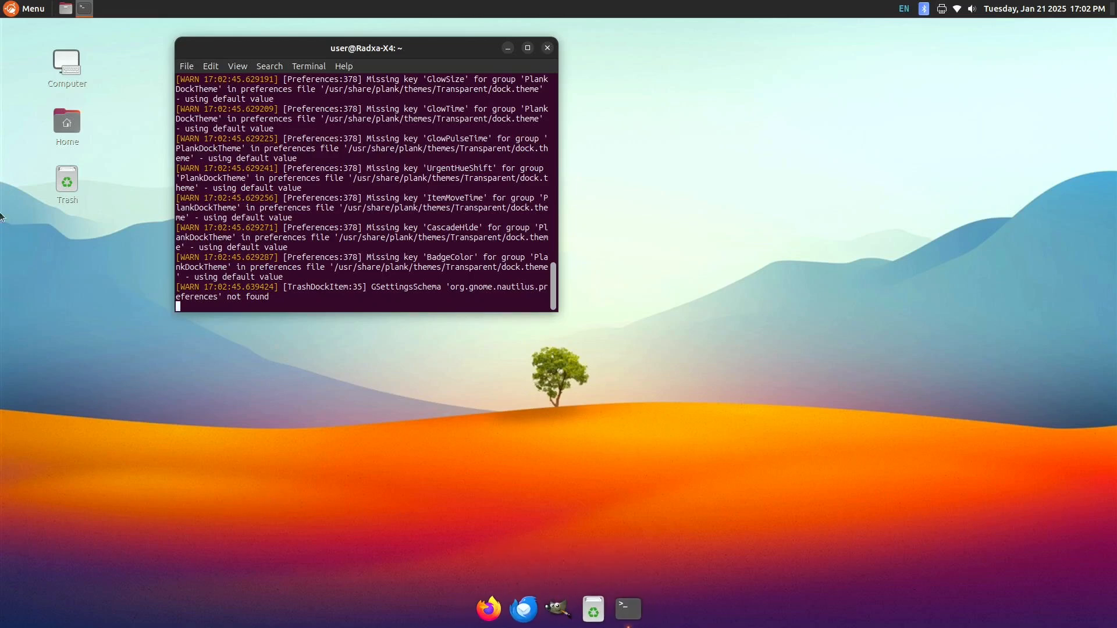
- Launch LibreOffice Writer from the Office applications, keep its icon in the dock, and close the blank document window
{"action": "left_click", "coordinate": [17, 13]}
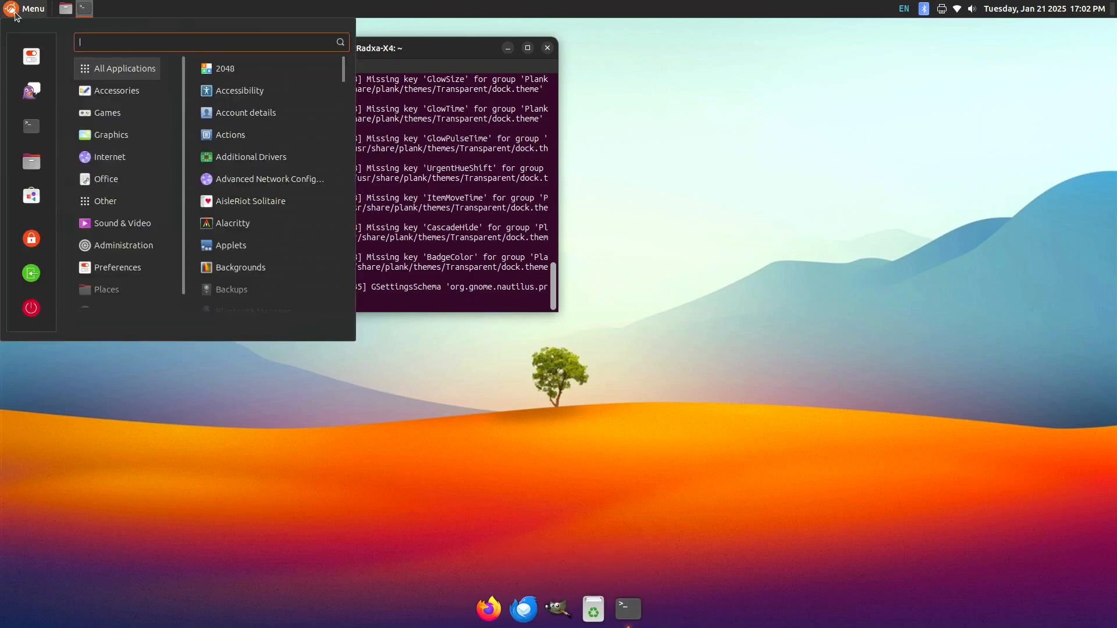
{"action": "mouse_move", "coordinate": [131, 153]}
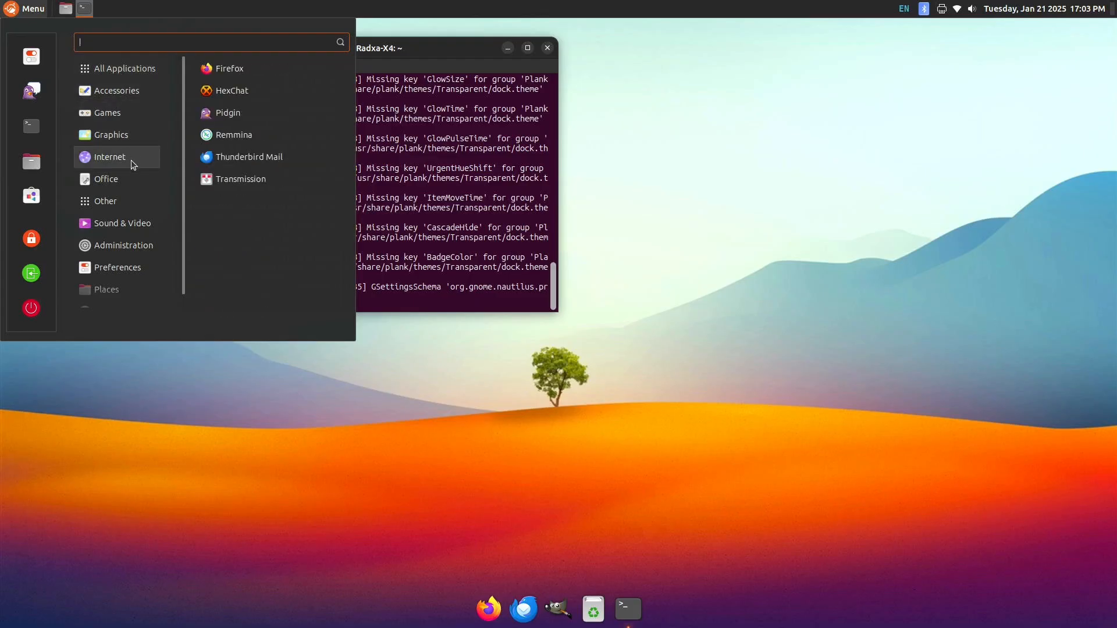
{"action": "mouse_move", "coordinate": [125, 181]}
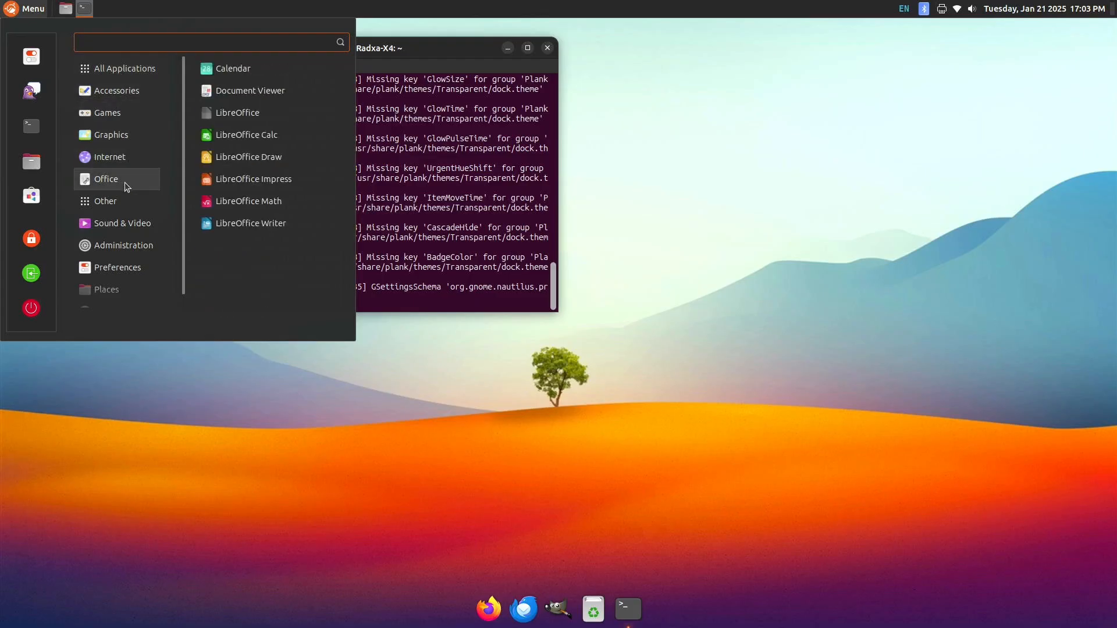
{"action": "right_click", "coordinate": [268, 226]}
{"action": "left_click", "coordinate": [256, 211]}
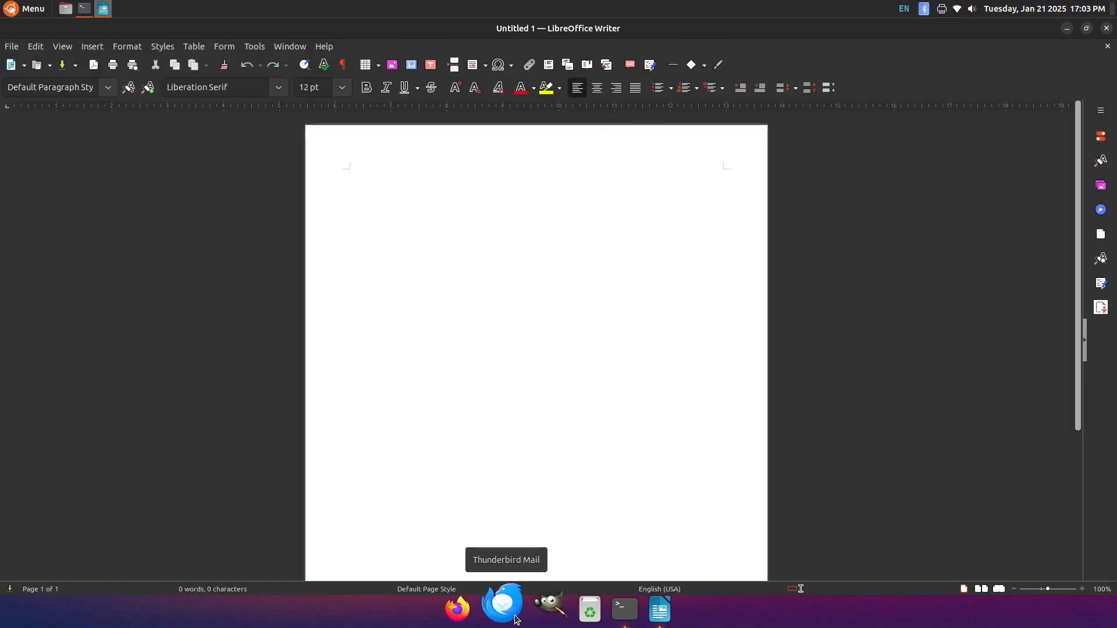
{"action": "right_click", "coordinate": [648, 608]}
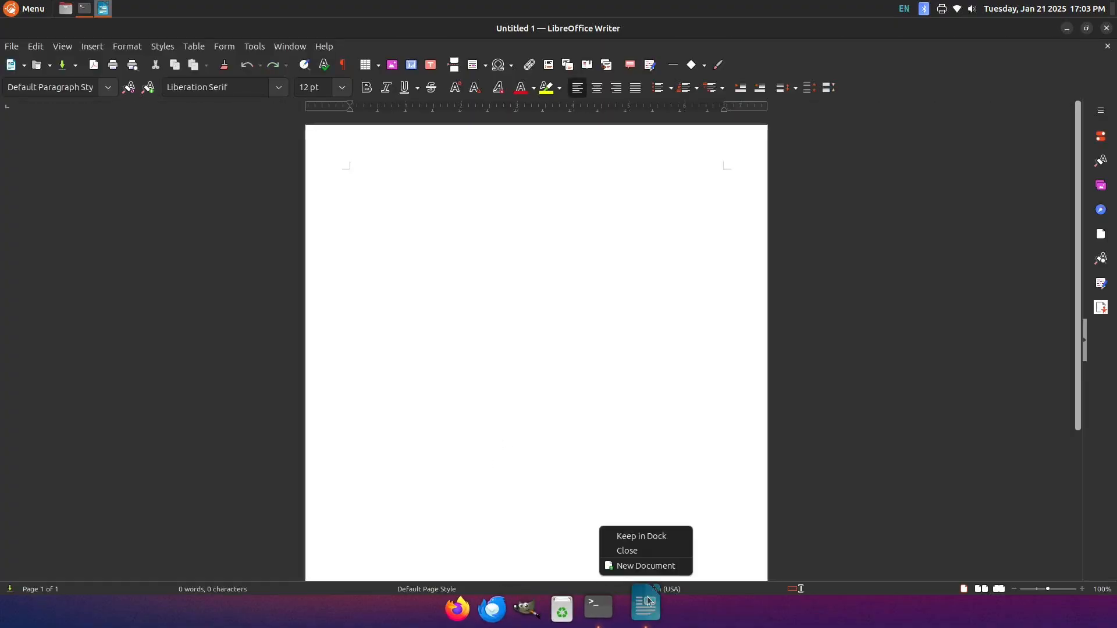
{"action": "left_click", "coordinate": [610, 537]}
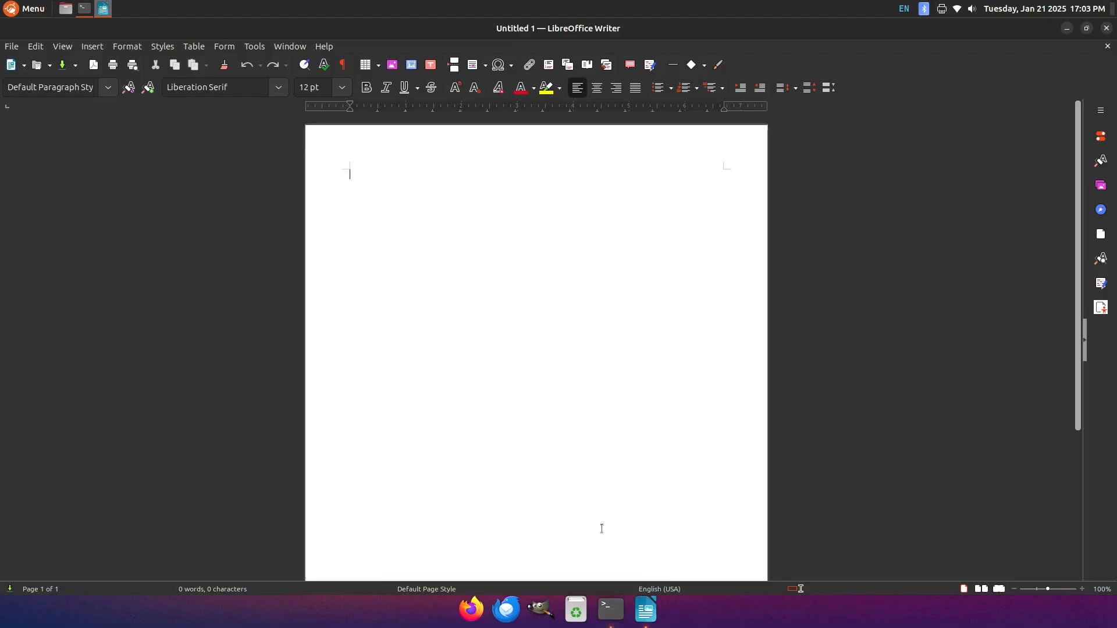
{"action": "left_click", "coordinate": [1106, 28]}
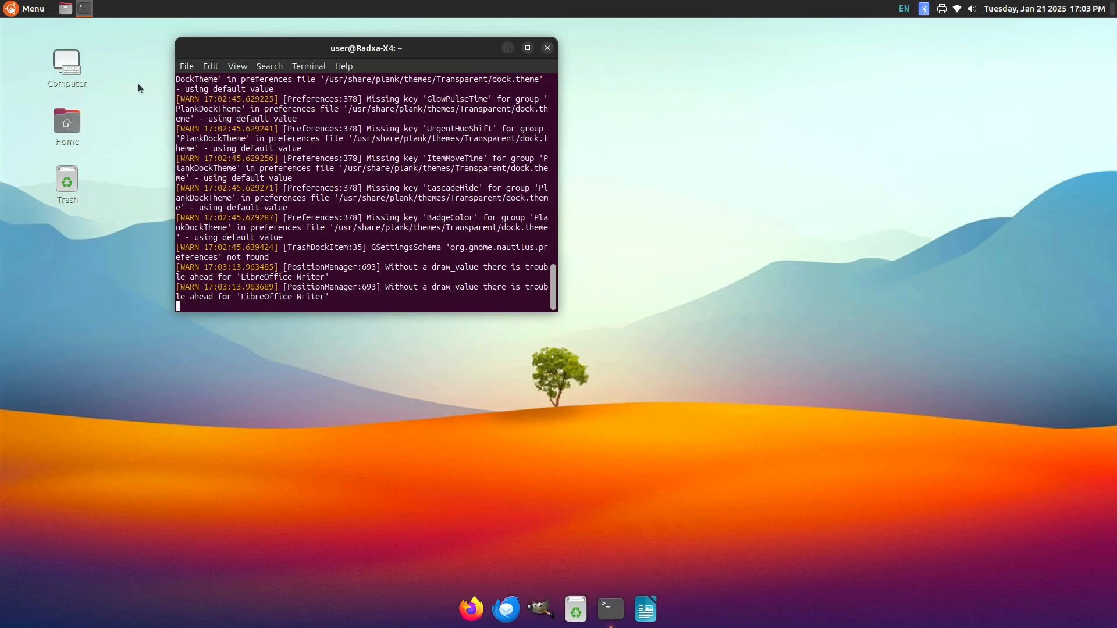
- Launch LibreOffice Calc from the Office applications, keep its icon in the dock, and close the blank spreadsheet window
{"action": "left_click", "coordinate": [31, 12]}
{"action": "mouse_move", "coordinate": [119, 179]}
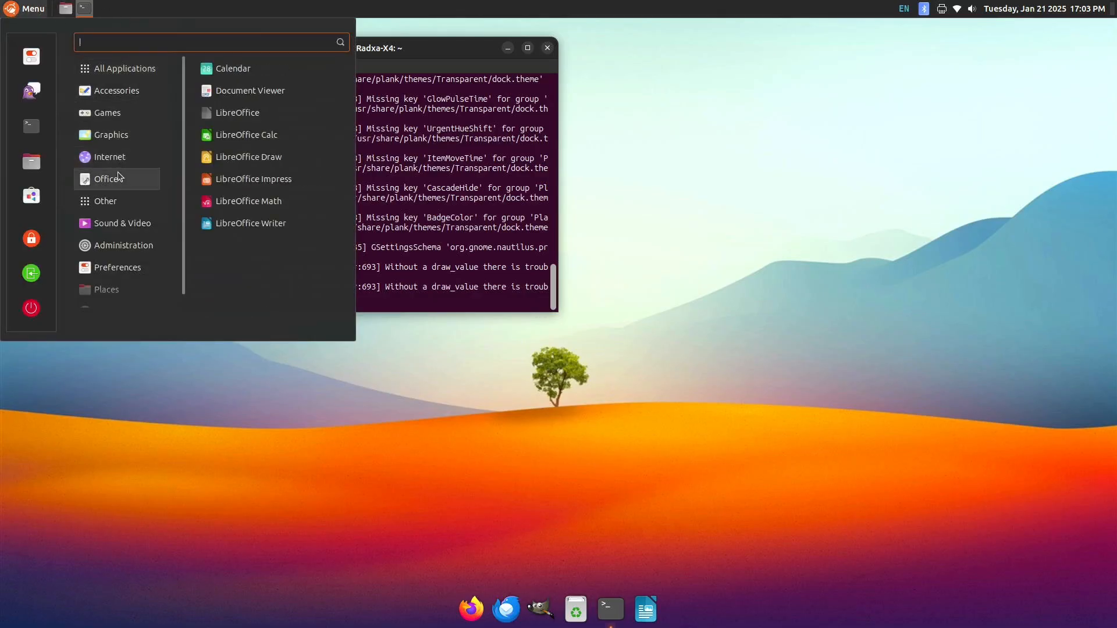
{"action": "left_click", "coordinate": [282, 135]}
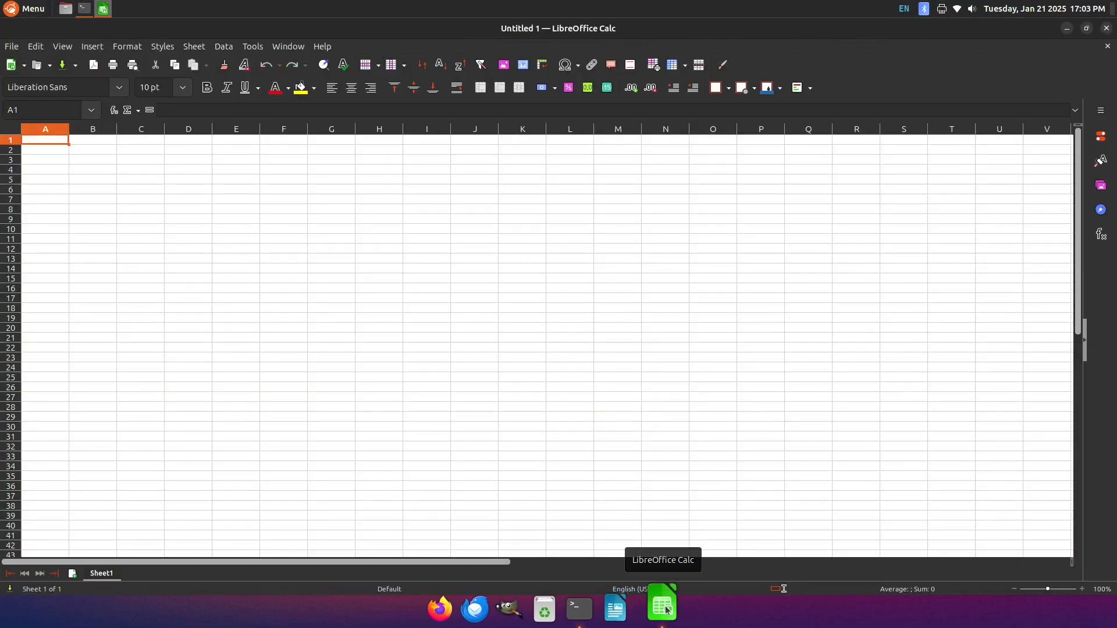
{"action": "right_click", "coordinate": [668, 605]}
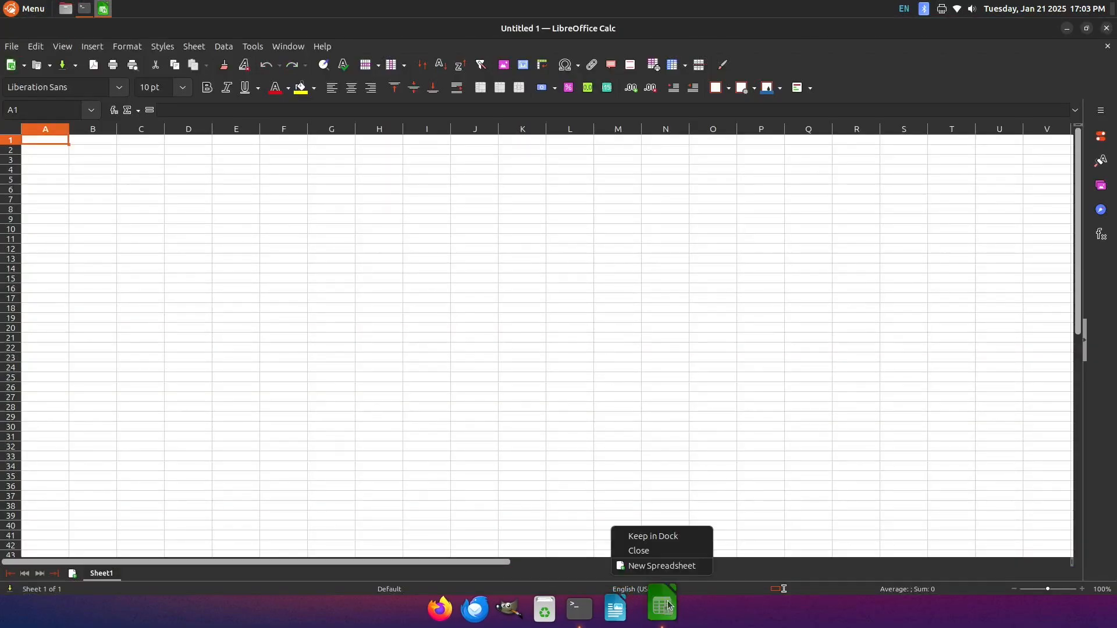
{"action": "left_click", "coordinate": [659, 537]}
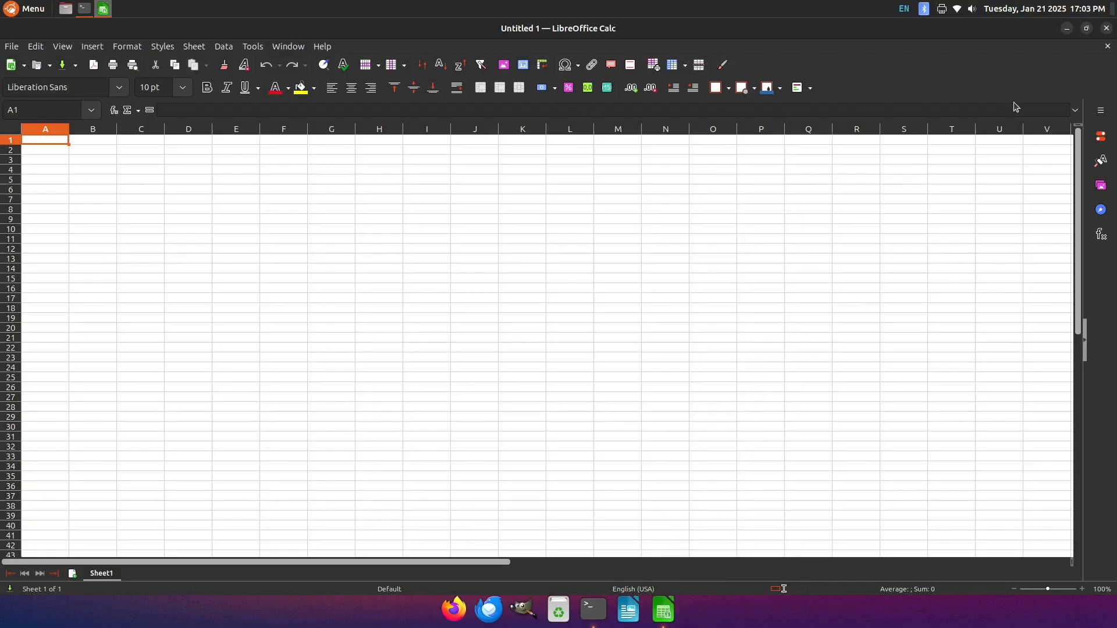
{"action": "left_click", "coordinate": [1106, 29]}
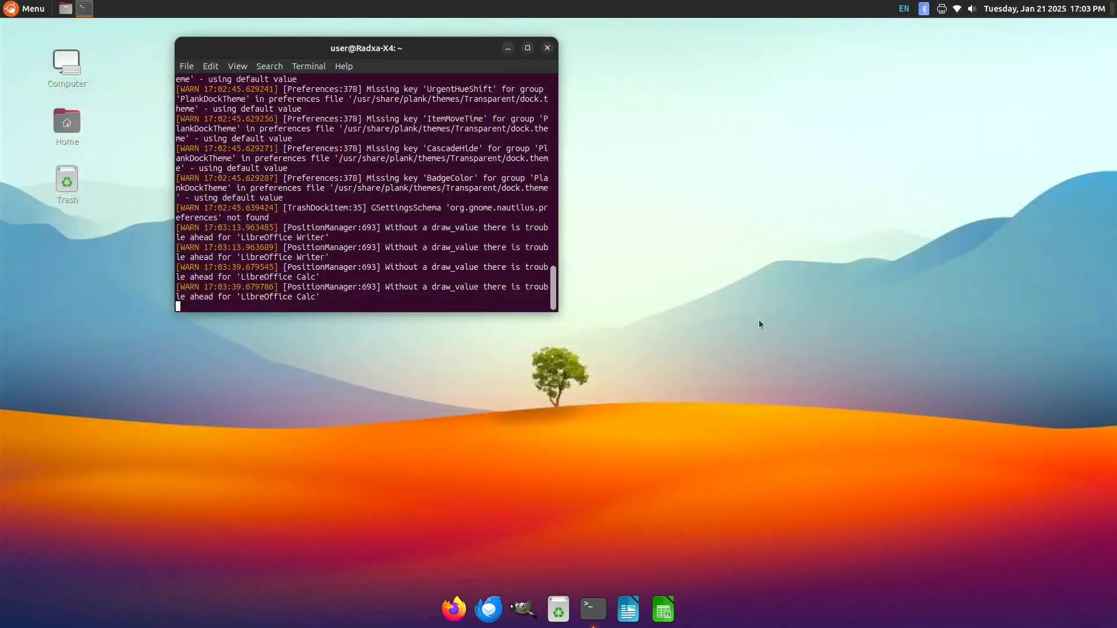
- Keep the running Terminal in the dock, and add Files by launching it, keeping its icon in the dock and closing its window
{"action": "right_click", "coordinate": [594, 609]}
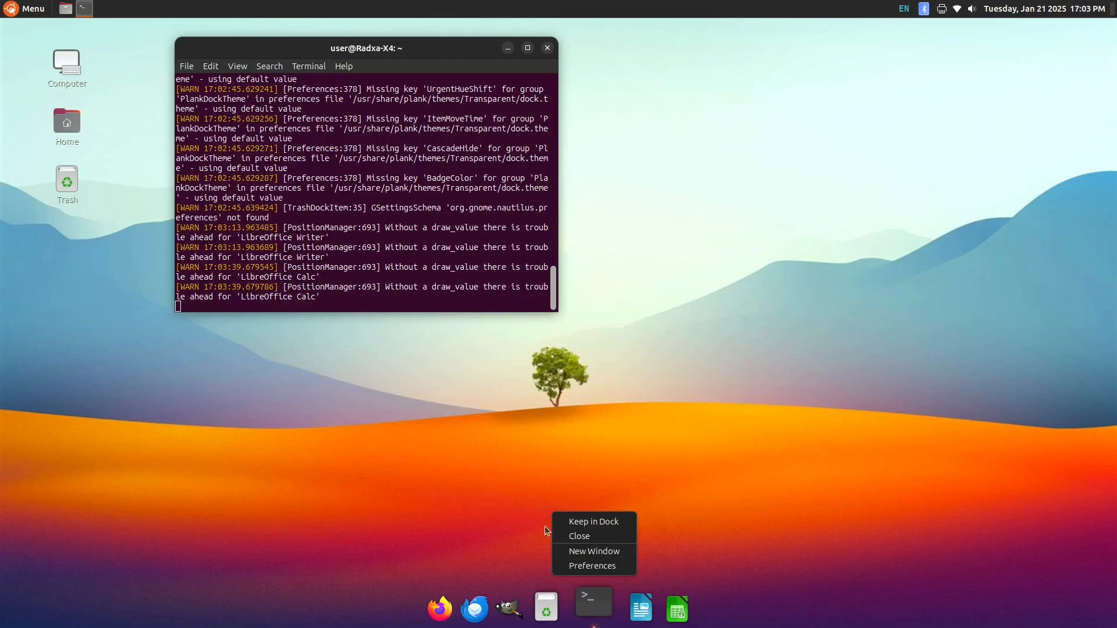
{"action": "left_click", "coordinate": [560, 523]}
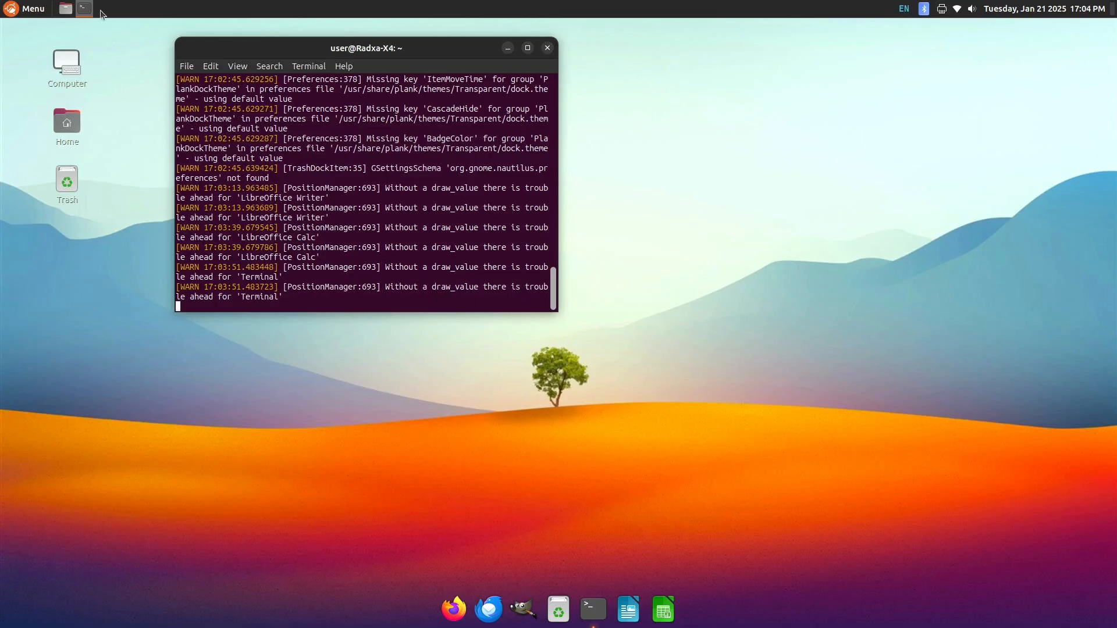
{"action": "left_click", "coordinate": [34, 9]}
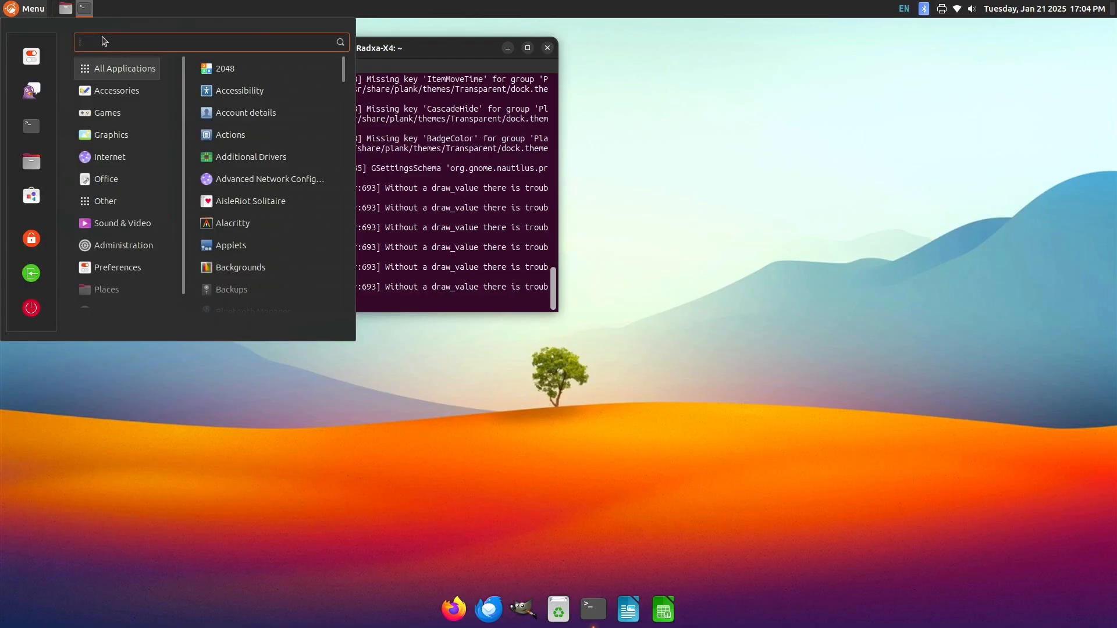
{"action": "type", "text": "fil"}
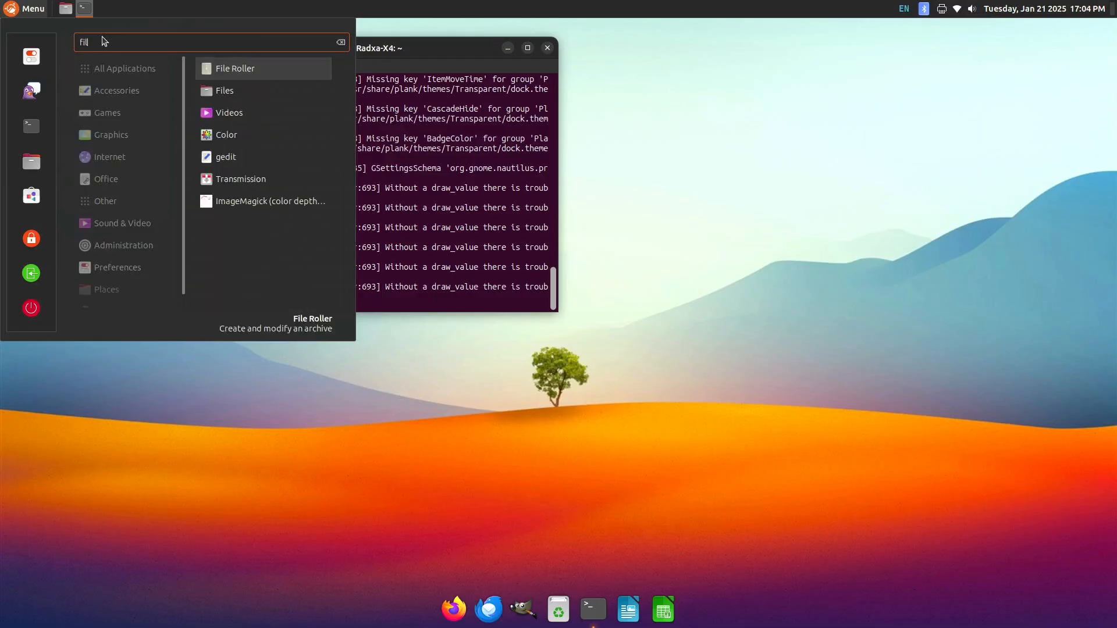
{"action": "type", "text": "les"}
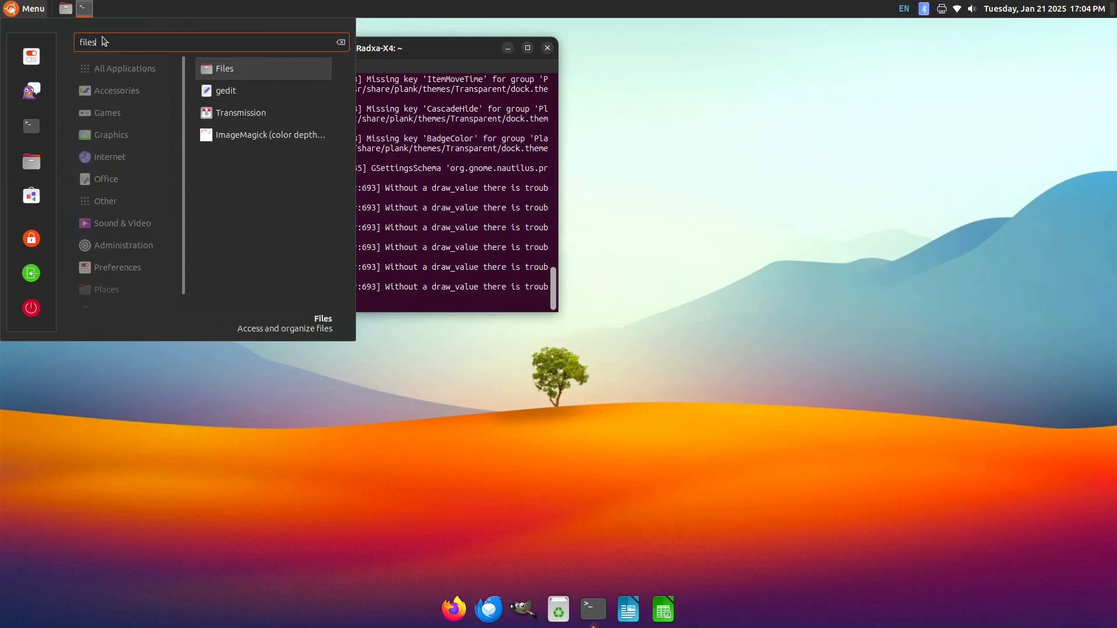
{"action": "left_click", "coordinate": [225, 69]}
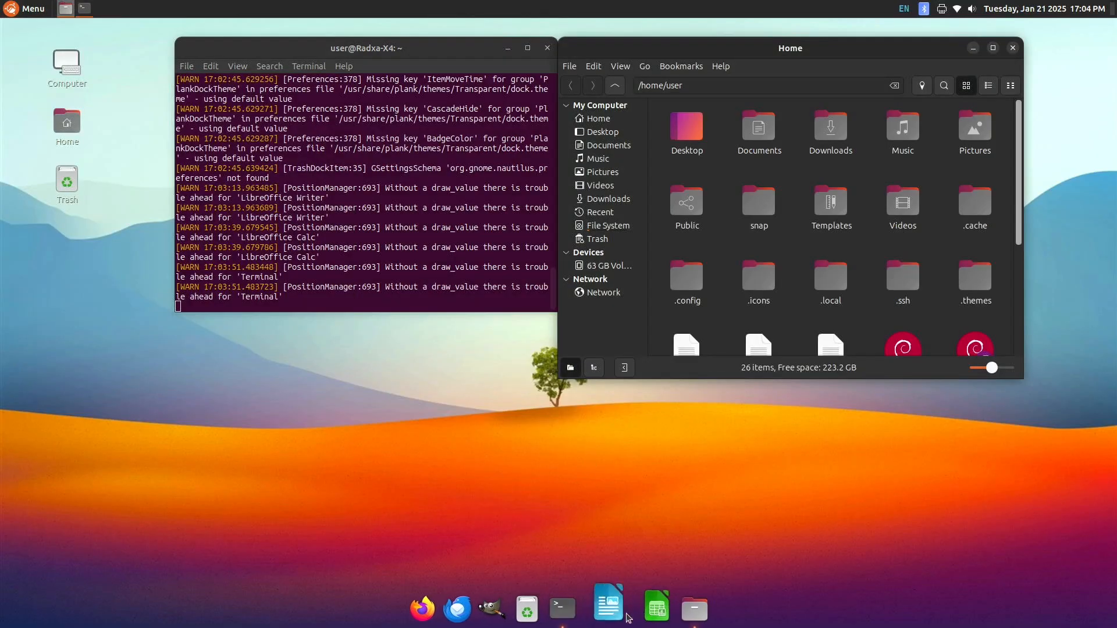
{"action": "right_click", "coordinate": [687, 608]}
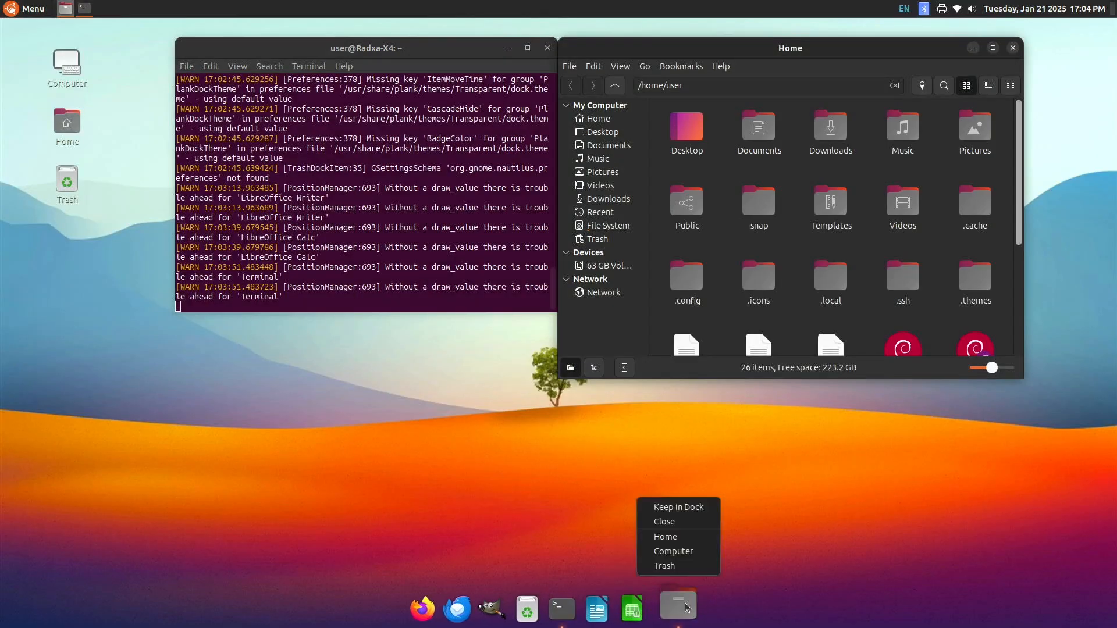
{"action": "left_click", "coordinate": [650, 508]}
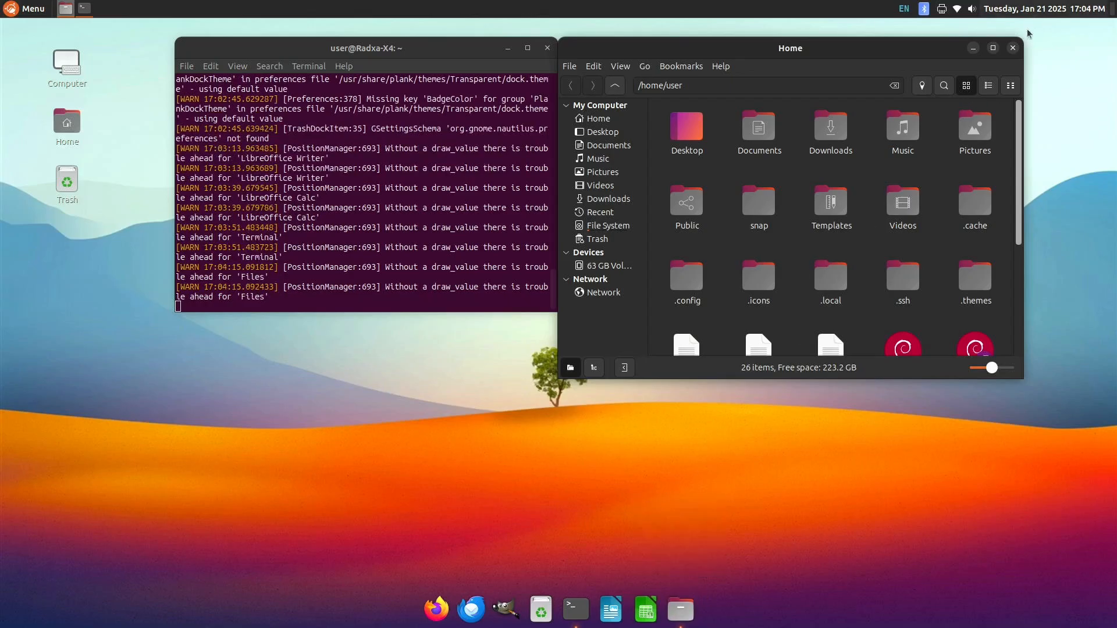
{"action": "left_click", "coordinate": [1013, 48]}
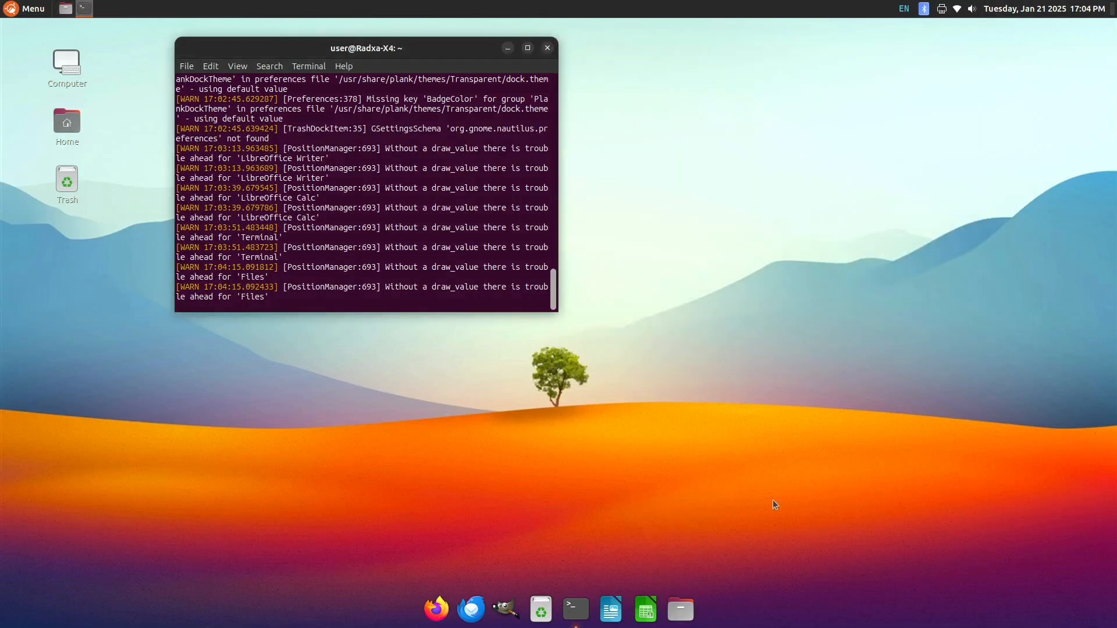
- Reorder the dock to start with Files and end with Calc, Writer, Terminal and Trash, and close the terminal window despite its running process
{"action": "left_click_drag", "start_coordinate": [681, 609], "coordinate": [426, 614]}
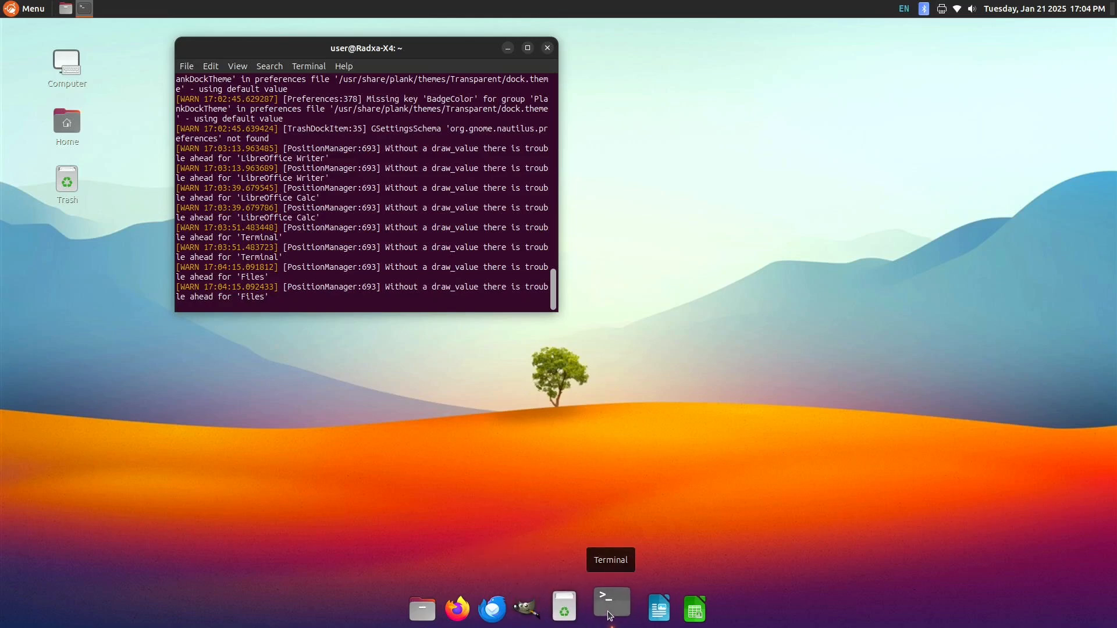
{"action": "mouse_move", "coordinate": [656, 609]}
{"action": "left_mouse_down"}
{"action": "mouse_move", "coordinate": [587, 611]}
{"action": "mouse_move", "coordinate": [612, 623]}
{"action": "mouse_move", "coordinate": [669, 611]}
{"action": "mouse_move", "coordinate": [605, 611]}
{"action": "mouse_move", "coordinate": [678, 611]}
{"action": "left_mouse_up"}
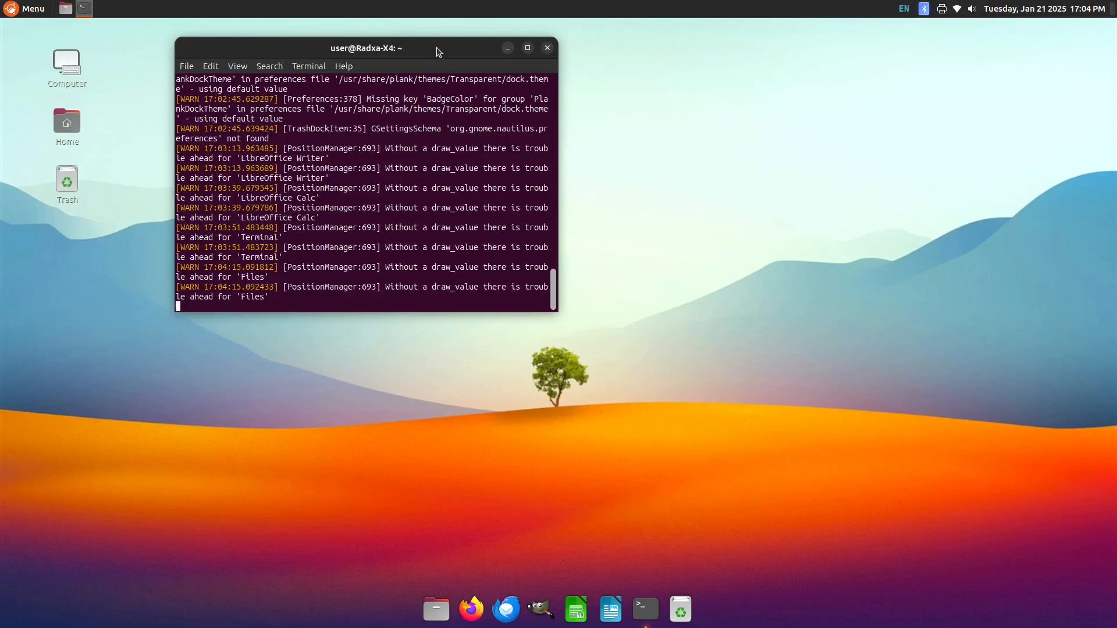
{"action": "left_click", "coordinate": [550, 50]}
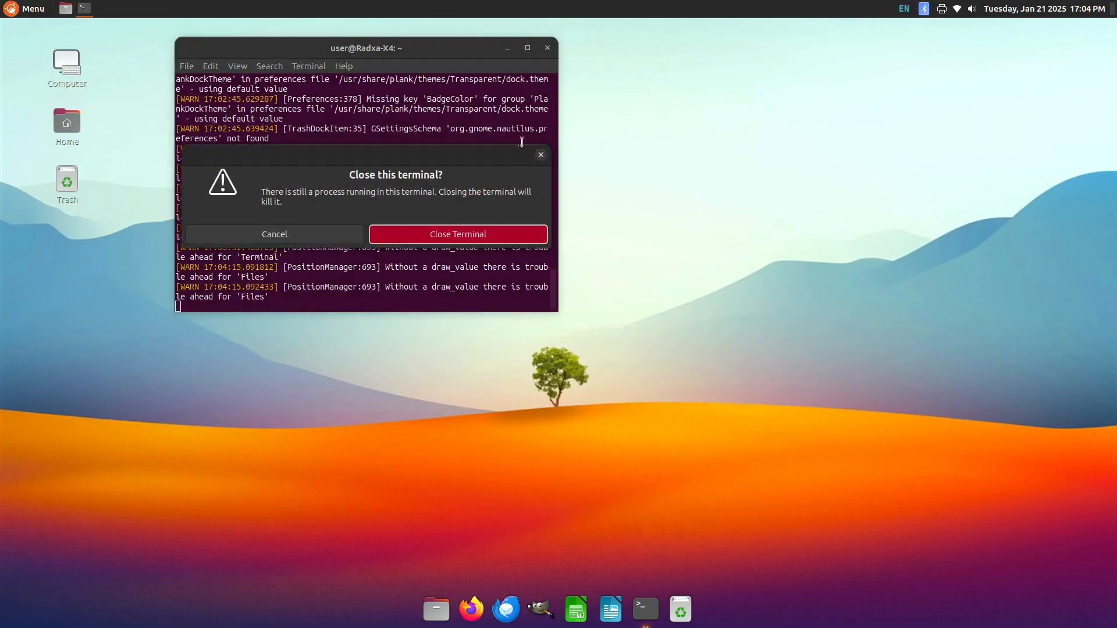
{"action": "left_click", "coordinate": [464, 235]}
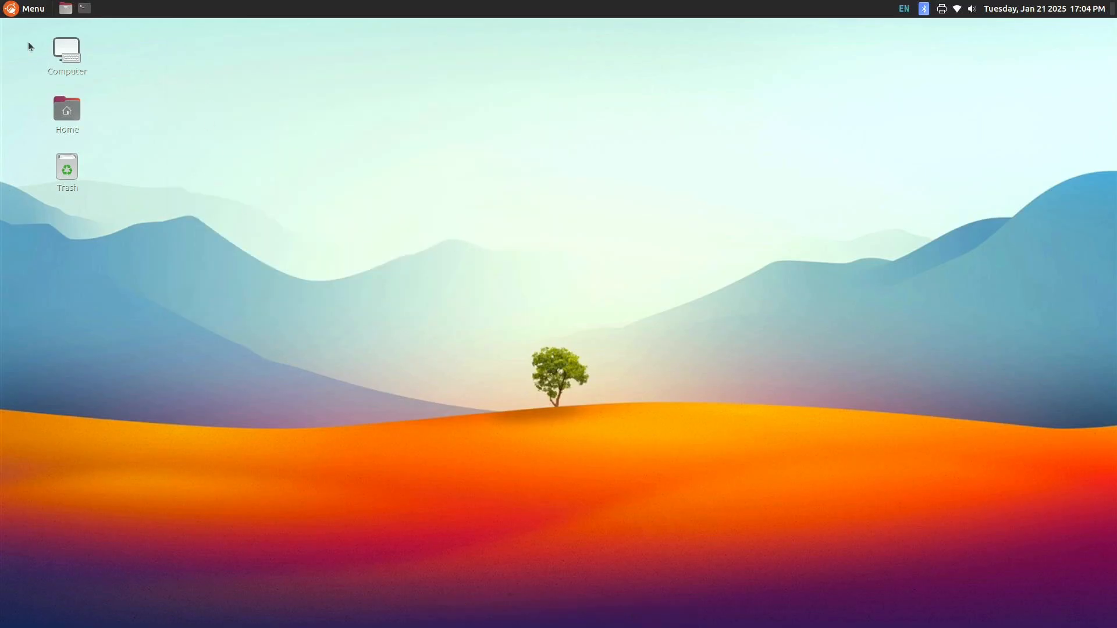
- Add Plank to the Startup Applications in System Settings and close the settings window
{"action": "left_click", "coordinate": [23, 10]}
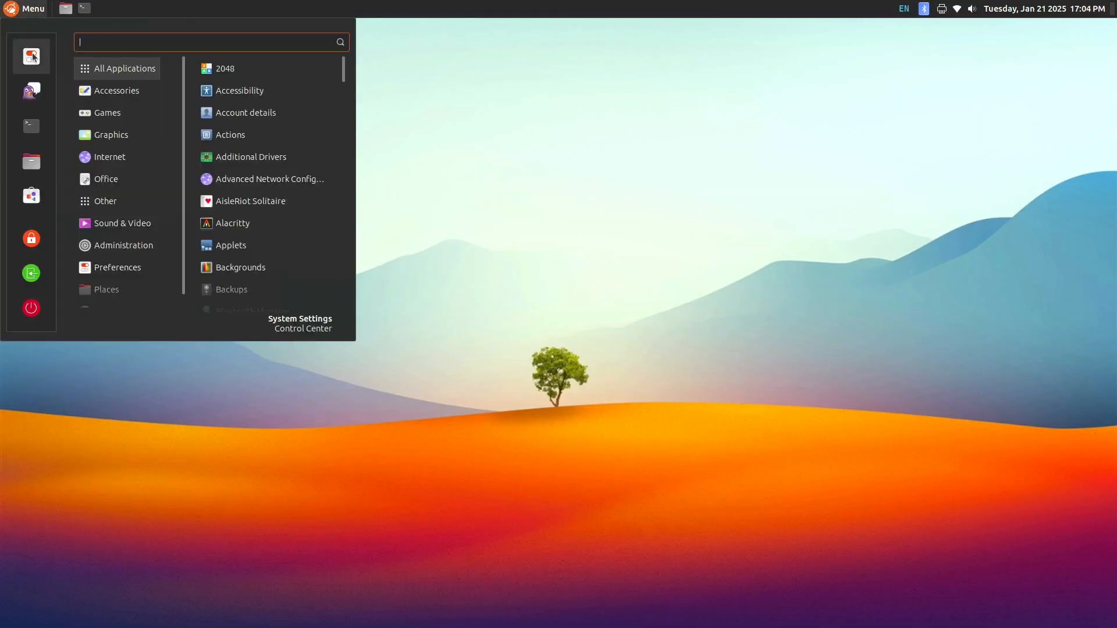
{"action": "left_click", "coordinate": [33, 58]}
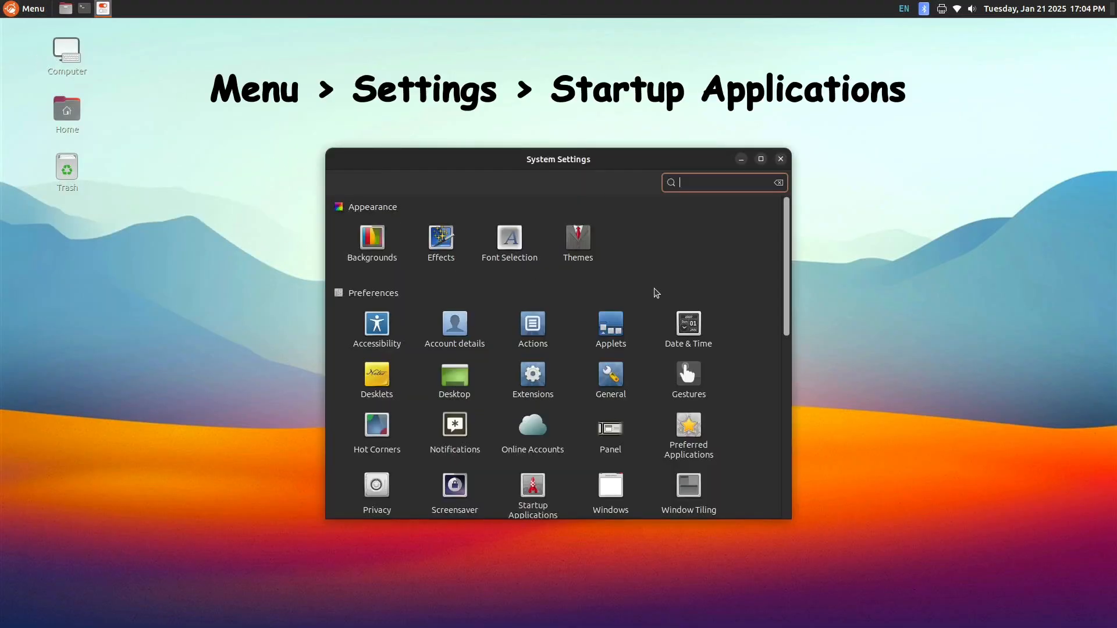
{"action": "scroll", "coordinate": [653, 268], "scroll_direction": "down", "scroll_amount": 3}
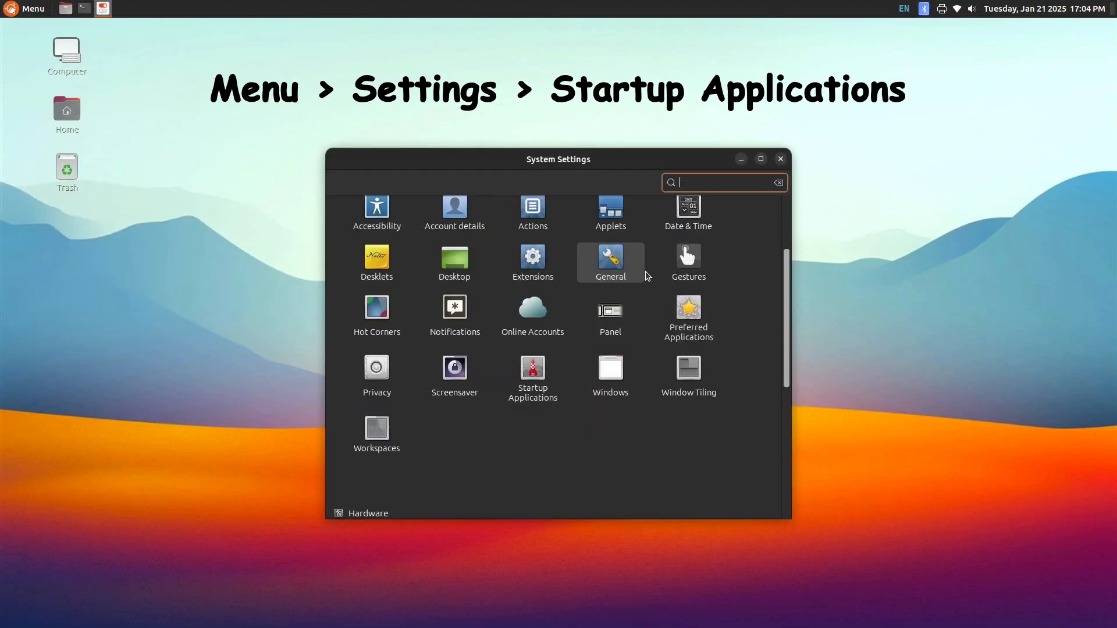
{"action": "left_click", "coordinate": [522, 379]}
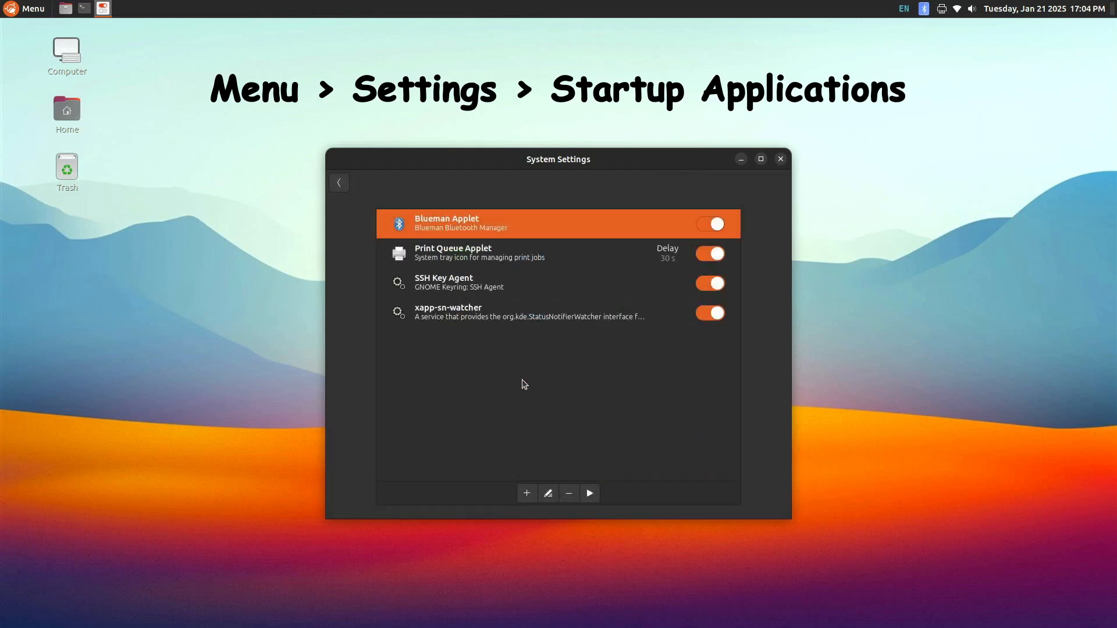
{"action": "left_click", "coordinate": [527, 493]}
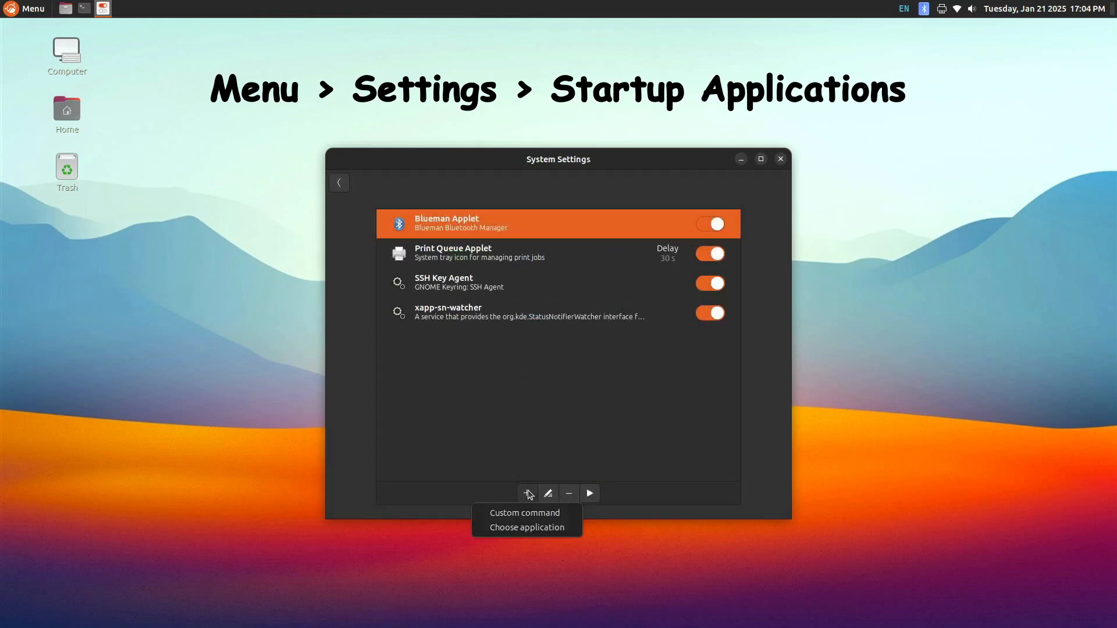
{"action": "left_click", "coordinate": [514, 528]}
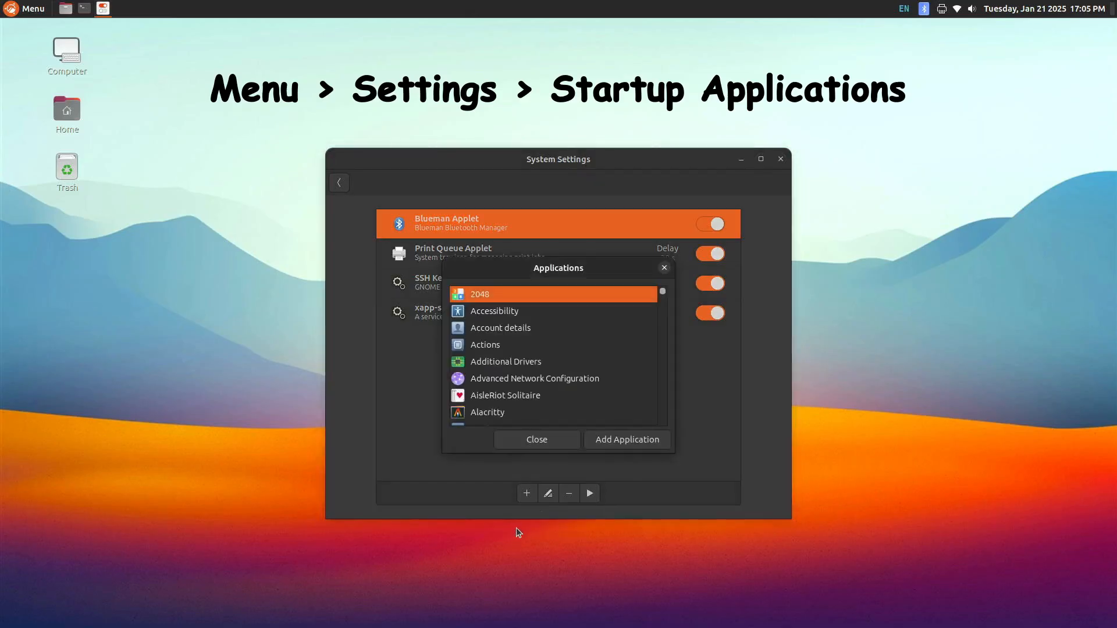
{"action": "left_click_drag", "start_coordinate": [663, 292], "coordinate": [650, 375]}
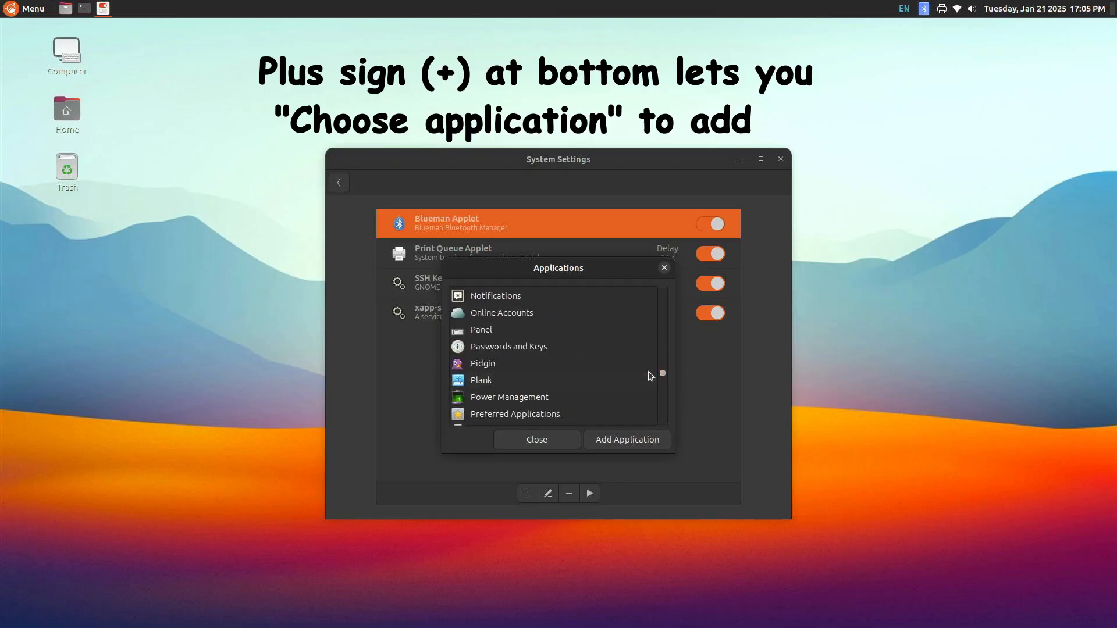
{"action": "left_click", "coordinate": [506, 381]}
{"action": "left_click", "coordinate": [626, 445]}
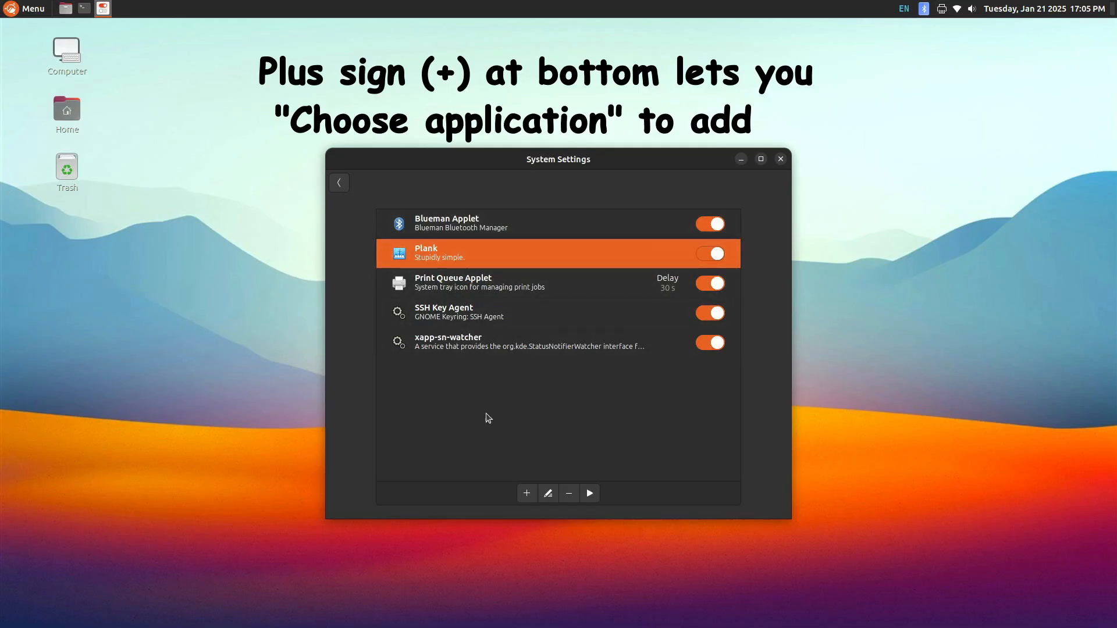
{"action": "left_click", "coordinate": [780, 160]}
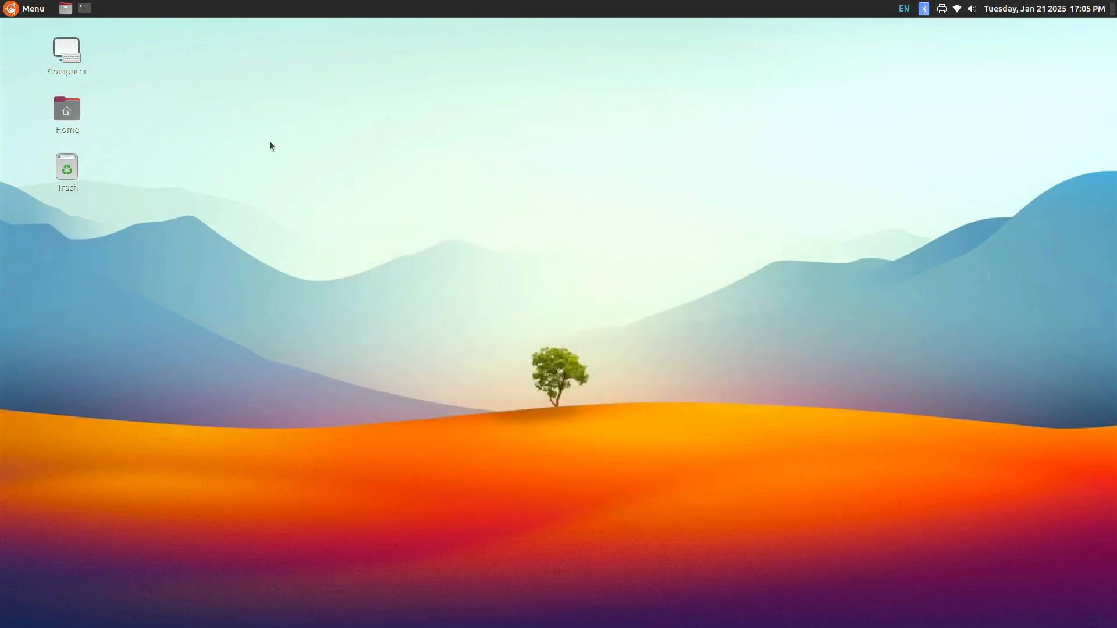
- Find Plank among the installed applications by searching for "plank" and launch it
{"action": "left_click", "coordinate": [14, 7]}
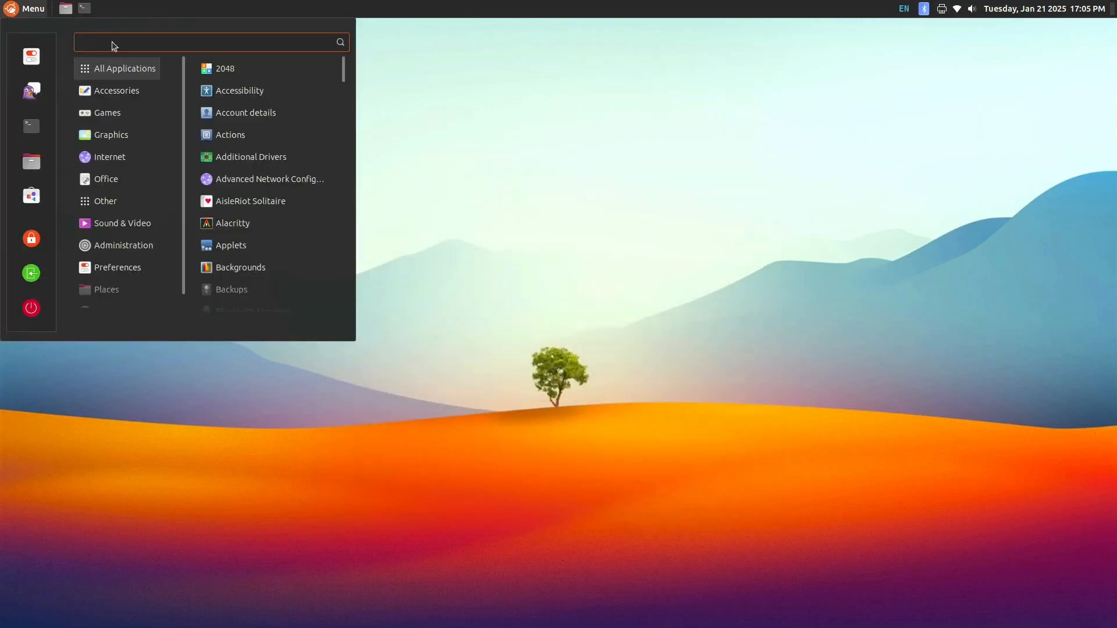
{"action": "type", "text": "plank"}
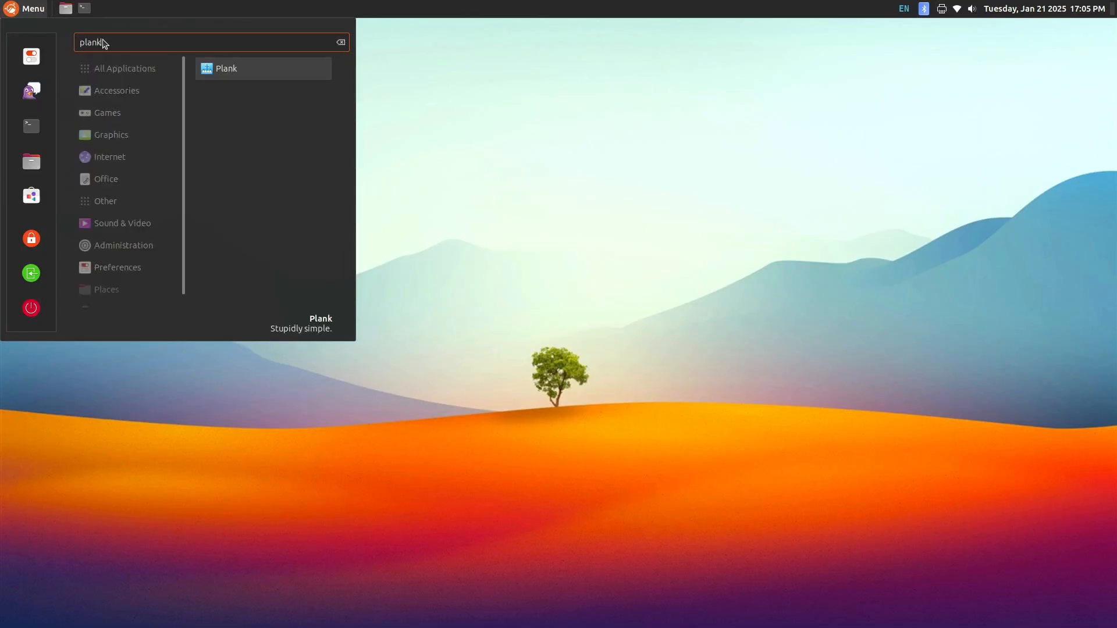
{"action": "left_click", "coordinate": [235, 68]}
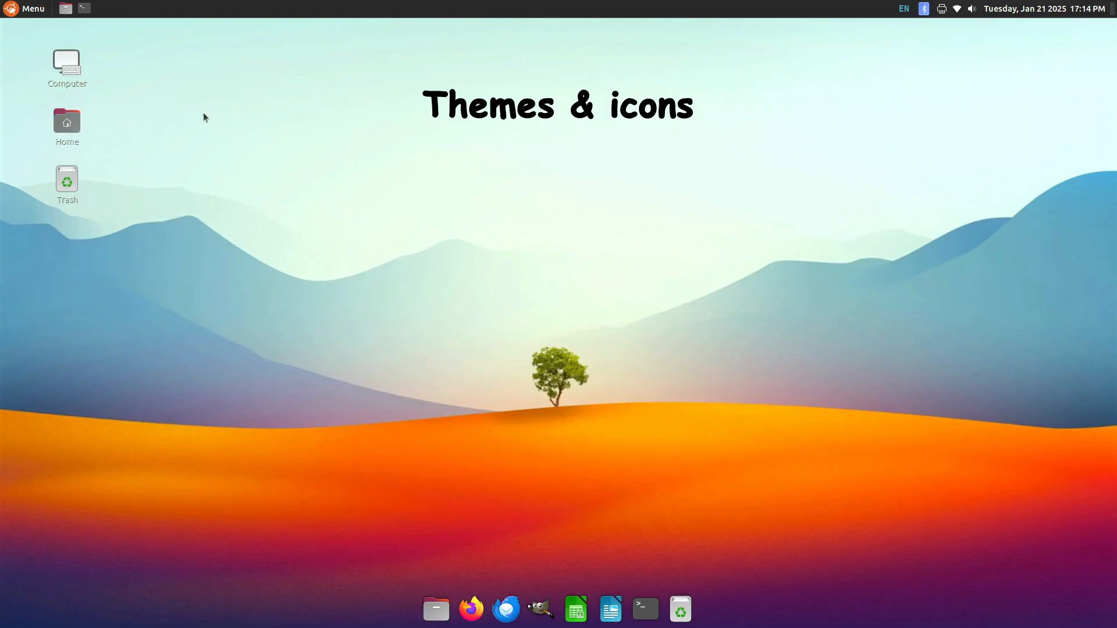
- Find the WhiteSur-Dark-solid theme among the downloadable themes in System Settings by searching for "white" and install it
{"action": "left_click", "coordinate": [28, 9]}
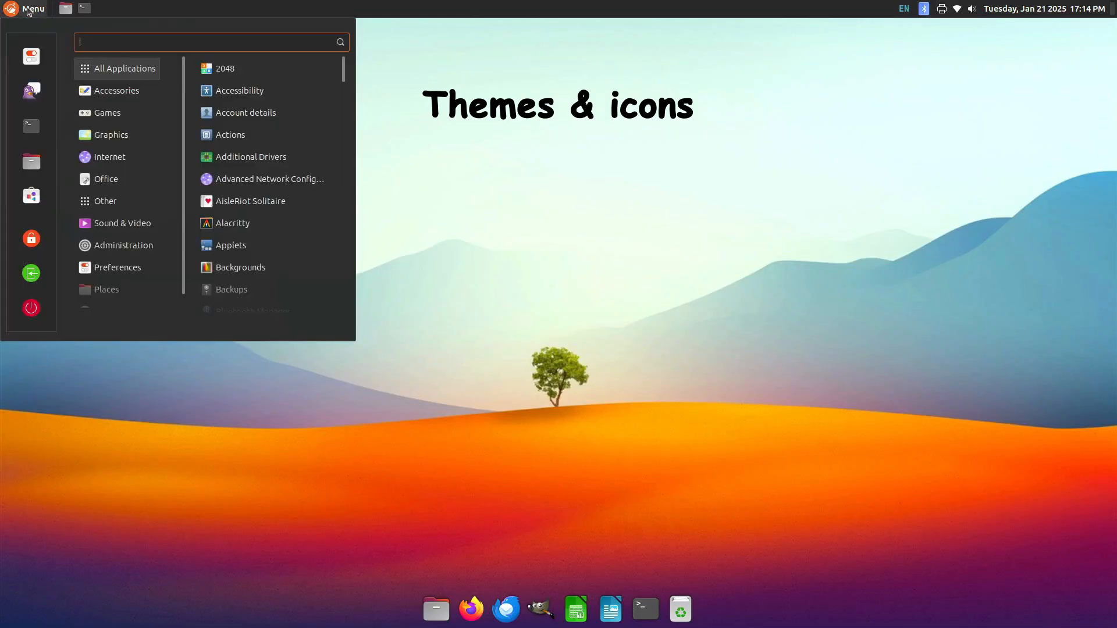
{"action": "left_click", "coordinate": [32, 56]}
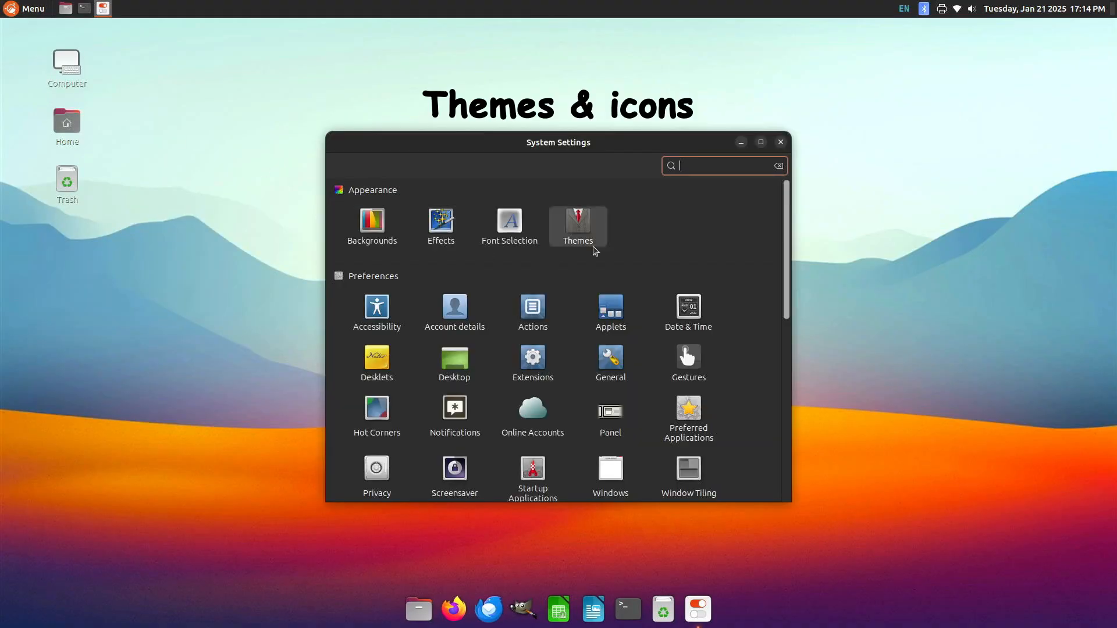
{"action": "left_click", "coordinate": [582, 224]}
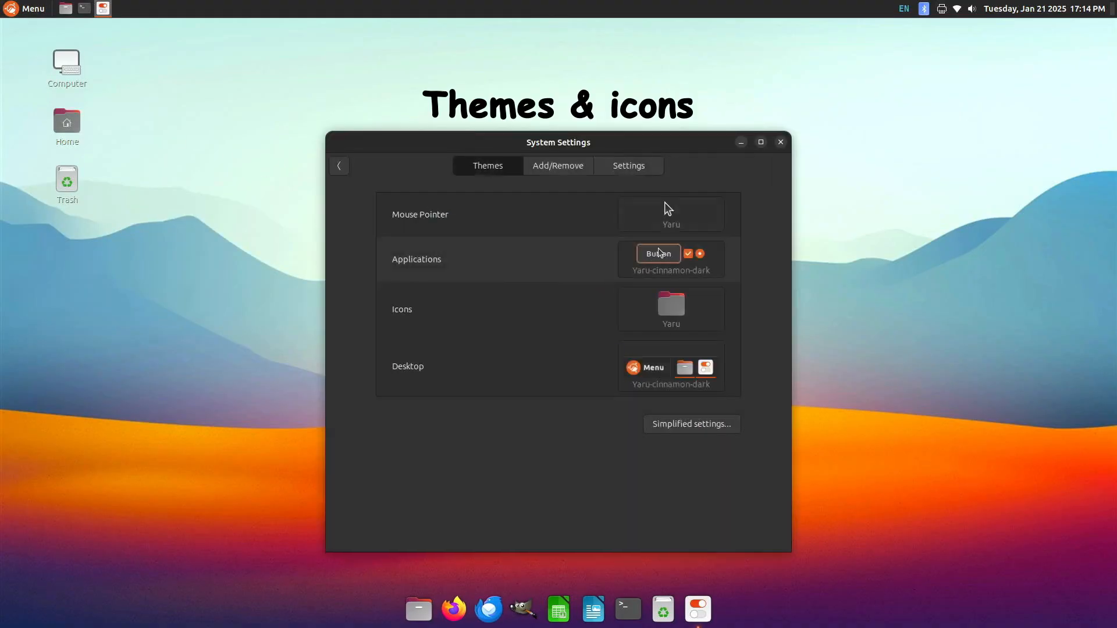
{"action": "left_click", "coordinate": [558, 166]}
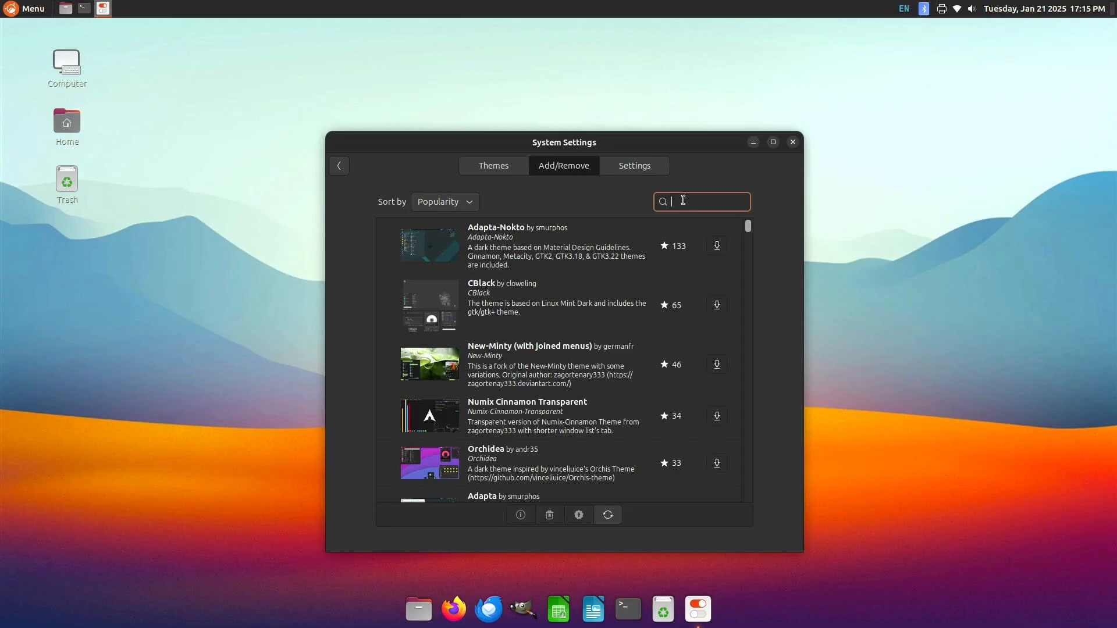
{"action": "type", "text": "white"}
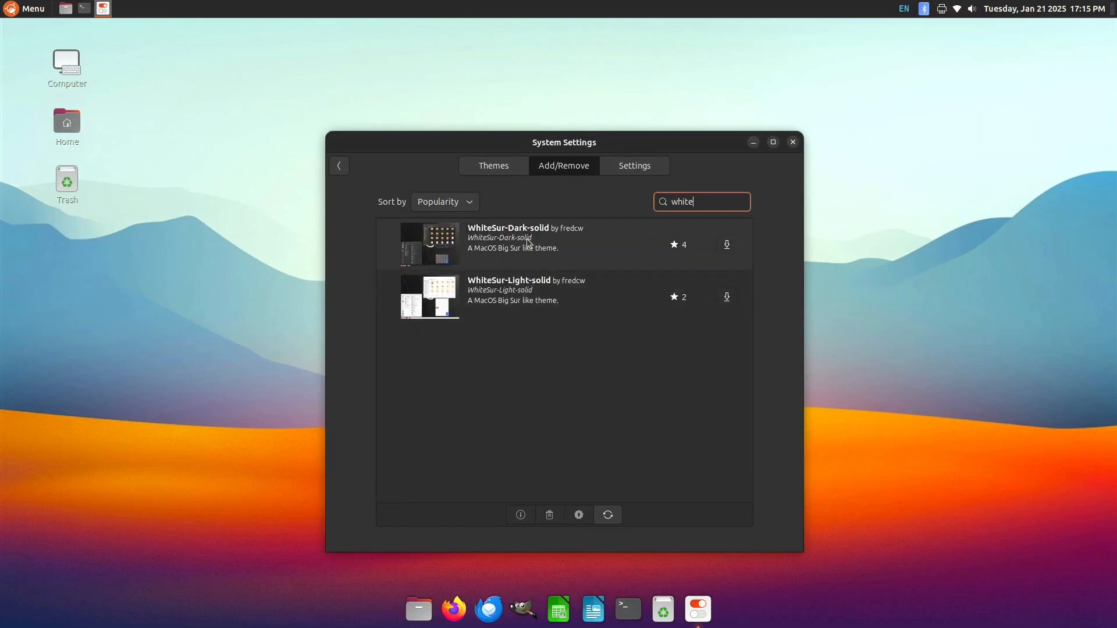
{"action": "left_click", "coordinate": [727, 245]}
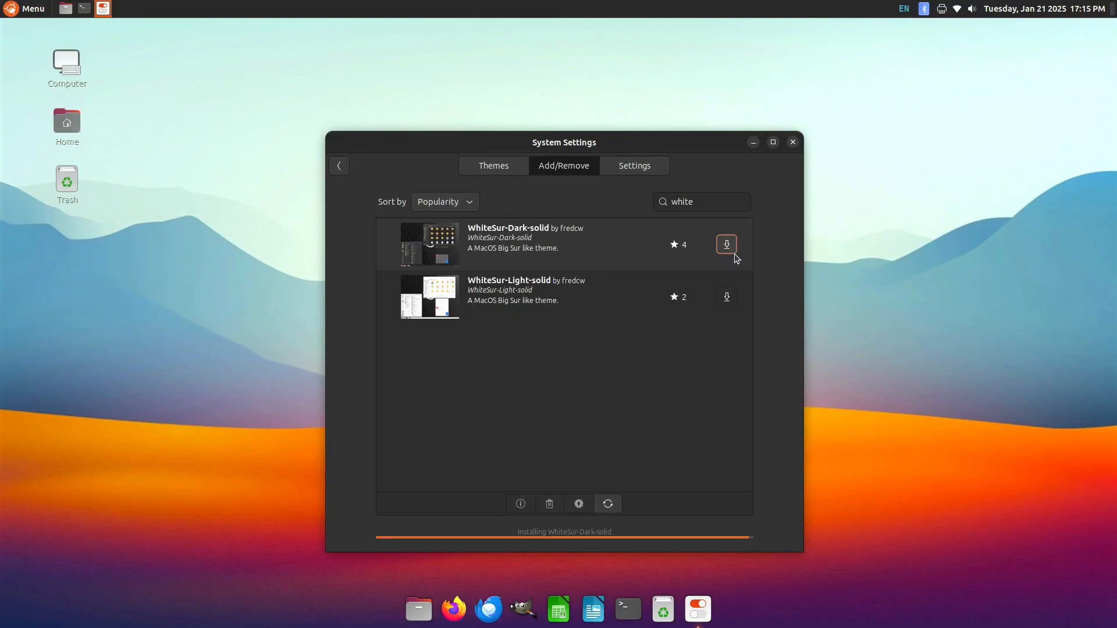
- Set the desktop theme to WhiteSur-Dark-solid and look through the available icon themes without choosing one
{"action": "left_click", "coordinate": [504, 167]}
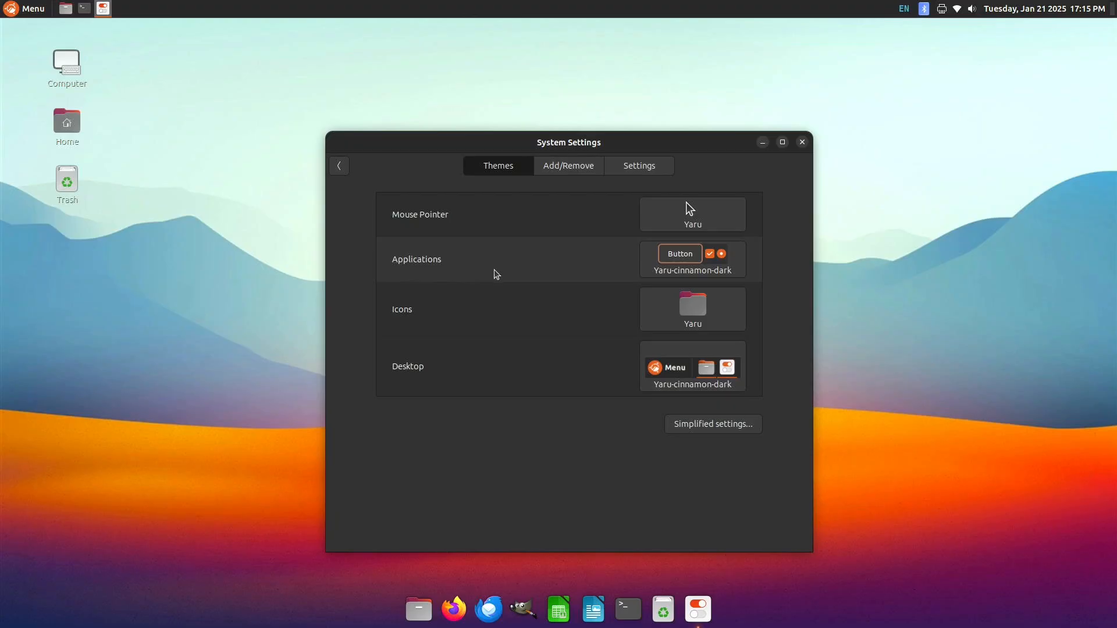
{"action": "left_click", "coordinate": [686, 372]}
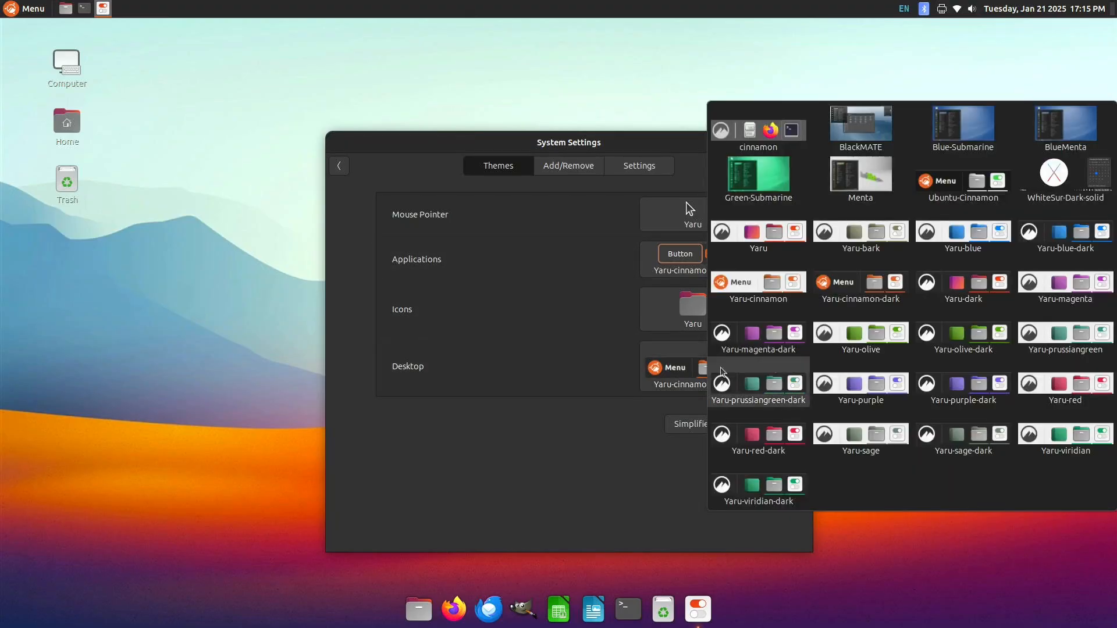
{"action": "left_click", "coordinate": [1062, 181]}
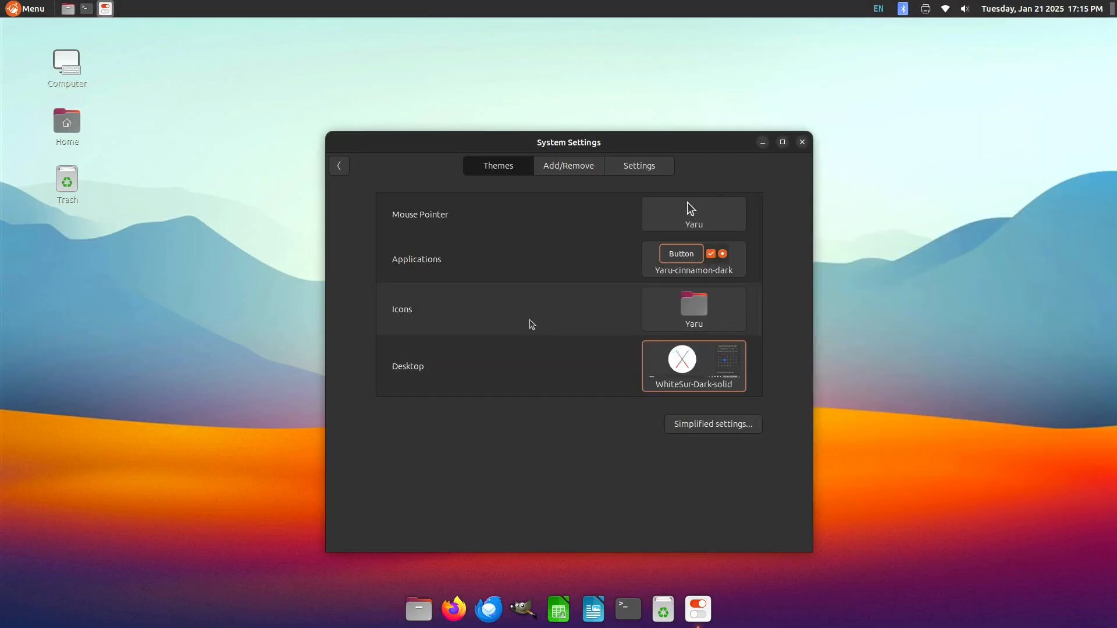
{"action": "left_click", "coordinate": [672, 315]}
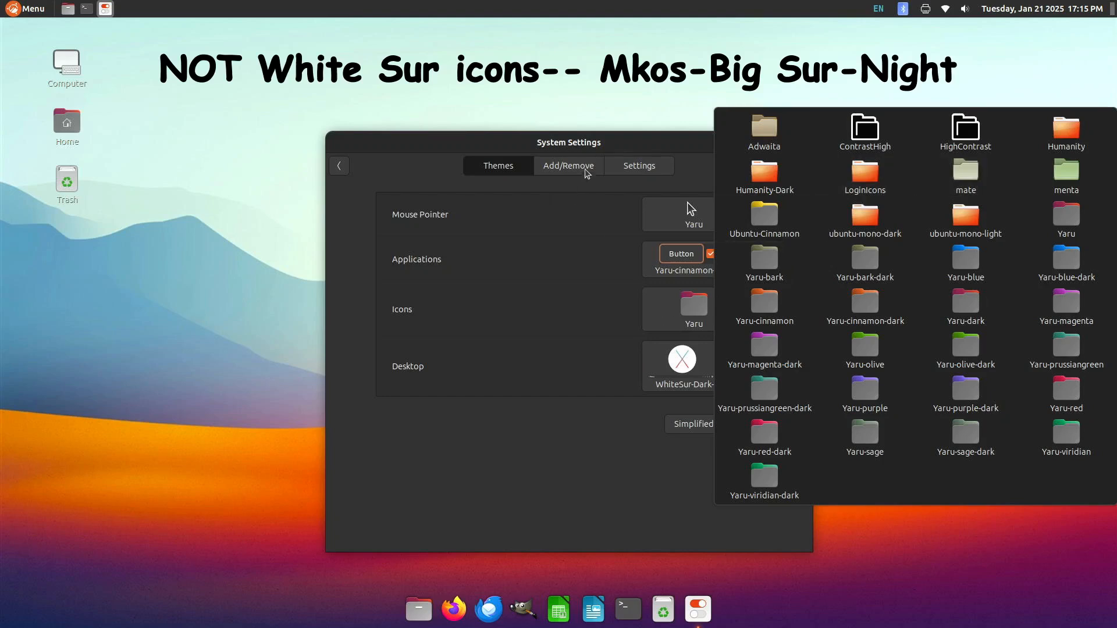
{"action": "left_click", "coordinate": [535, 453]}
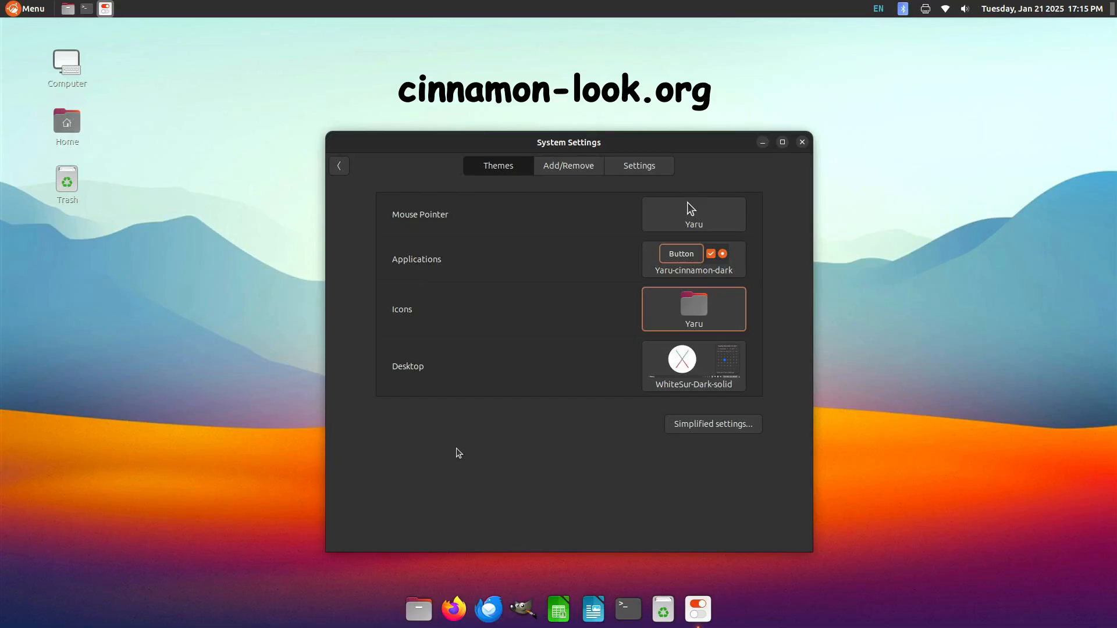
- Move the Mkos-Big-Sur, Mkos-Big-Sur-Night, Mkos-Big-Sur-Panel-white and Windows-10-master folders from Downloads into the .icons folder in Home
{"action": "left_click", "coordinate": [419, 609]}
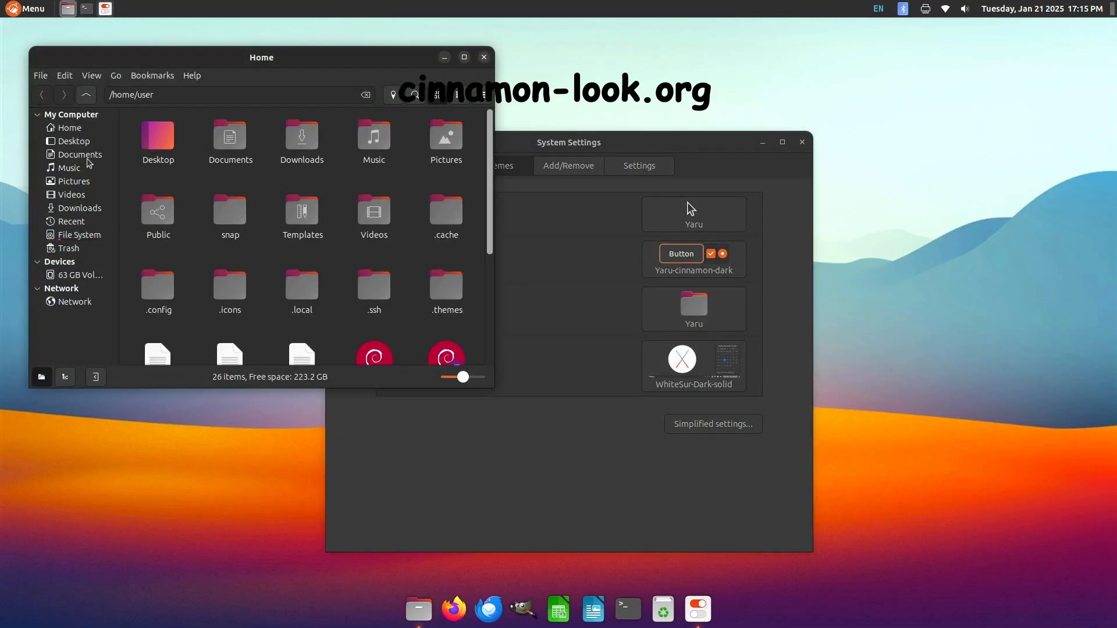
{"action": "left_click", "coordinate": [91, 208]}
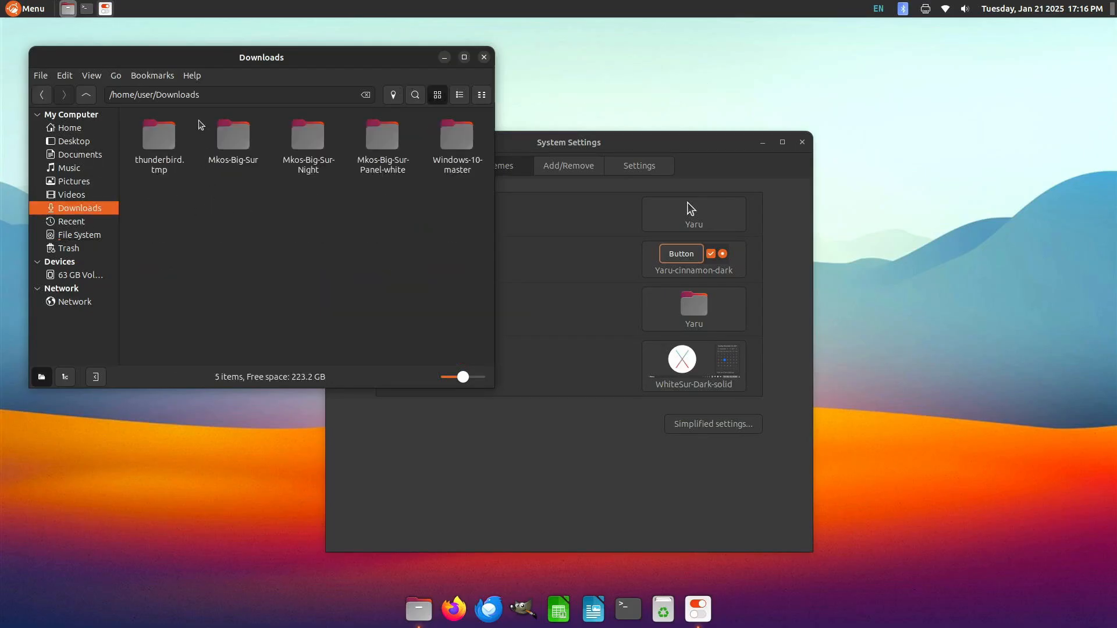
{"action": "left_click_drag", "start_coordinate": [205, 114], "coordinate": [488, 204]}
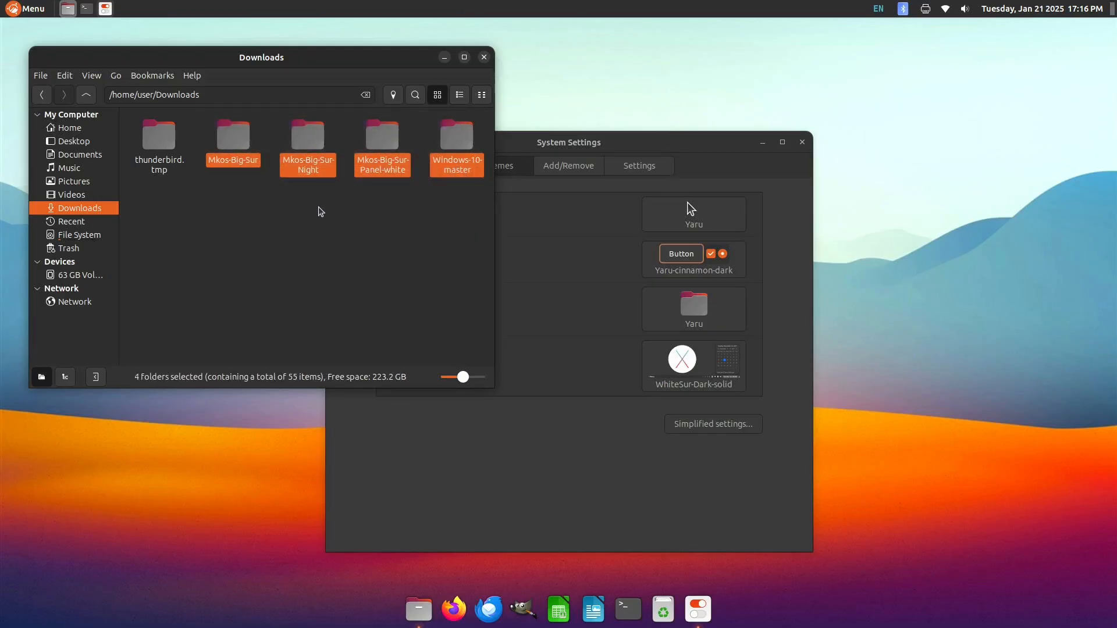
{"action": "right_click", "coordinate": [319, 156]}
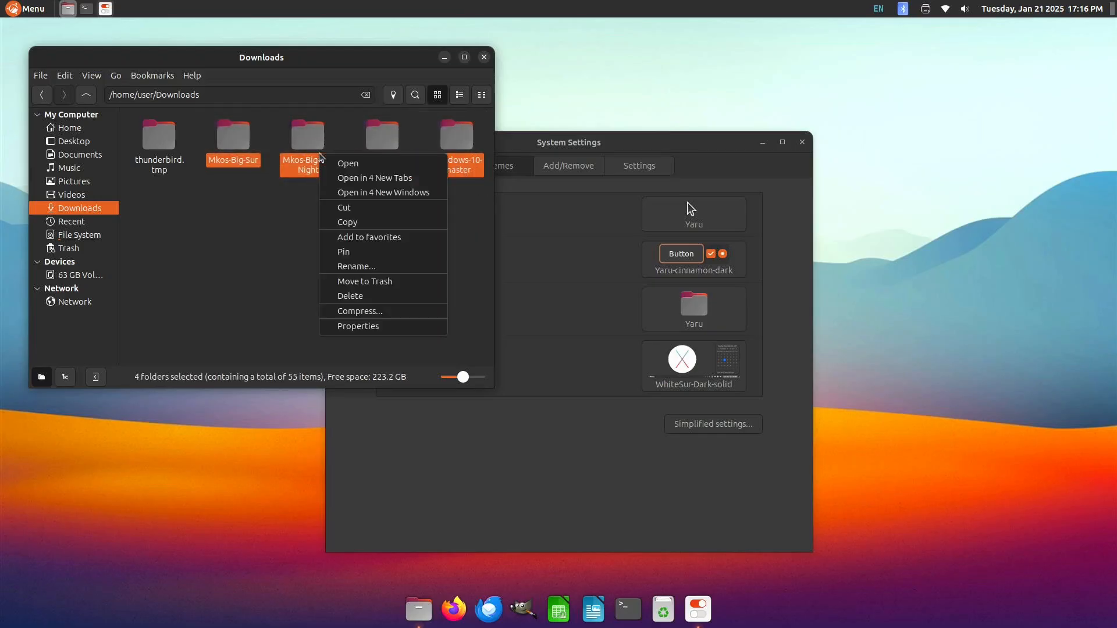
{"action": "left_click", "coordinate": [366, 208]}
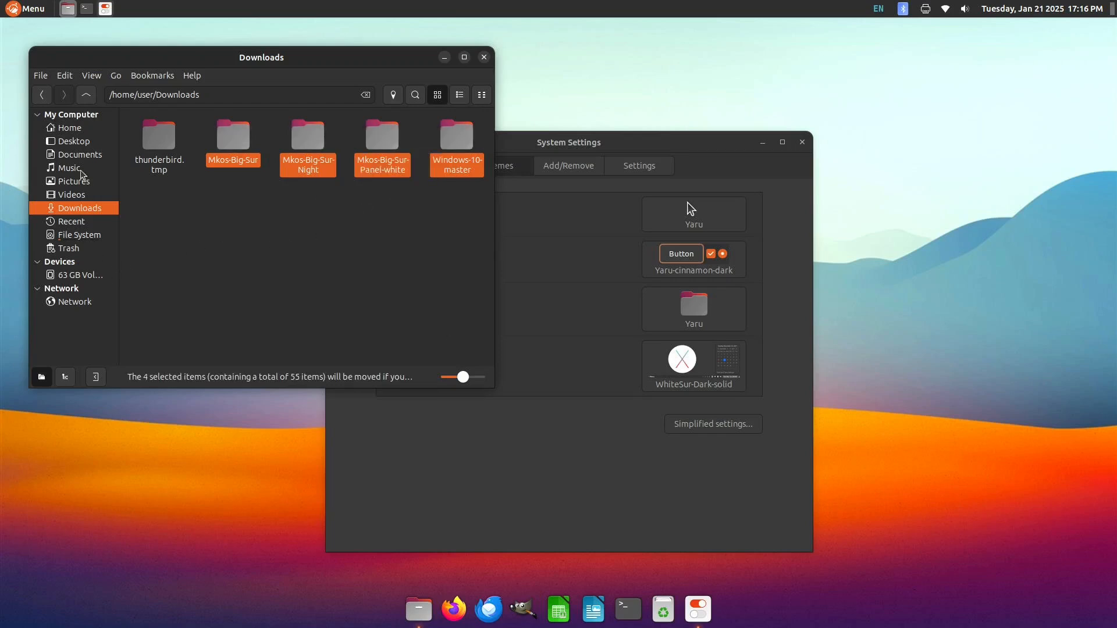
{"action": "left_click", "coordinate": [73, 131]}
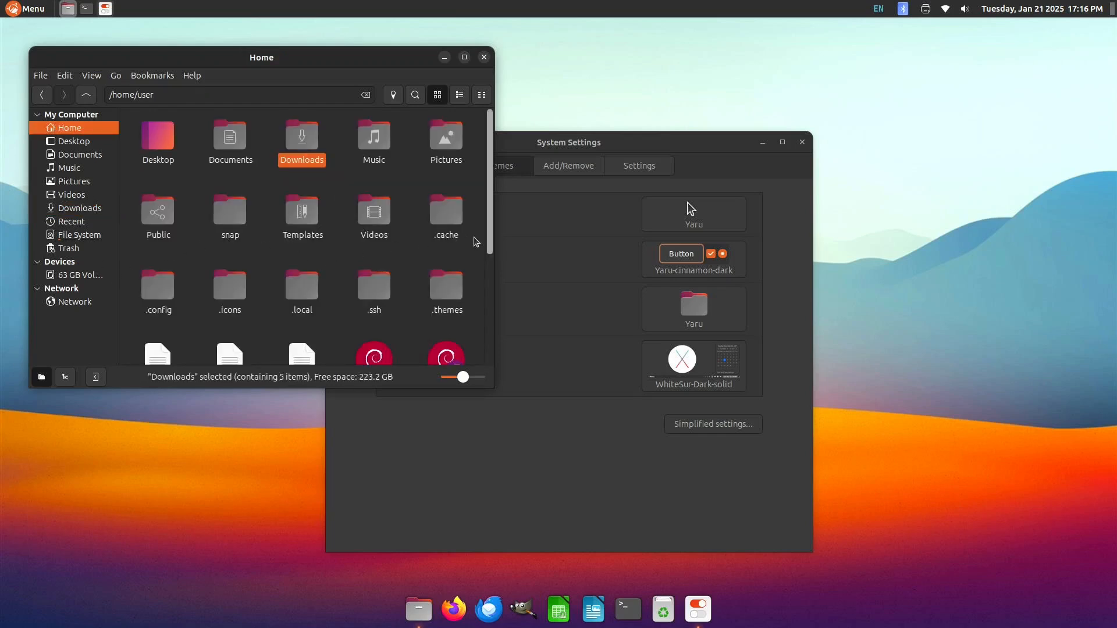
{"action": "left_click_drag", "start_coordinate": [487, 221], "coordinate": [482, 286]}
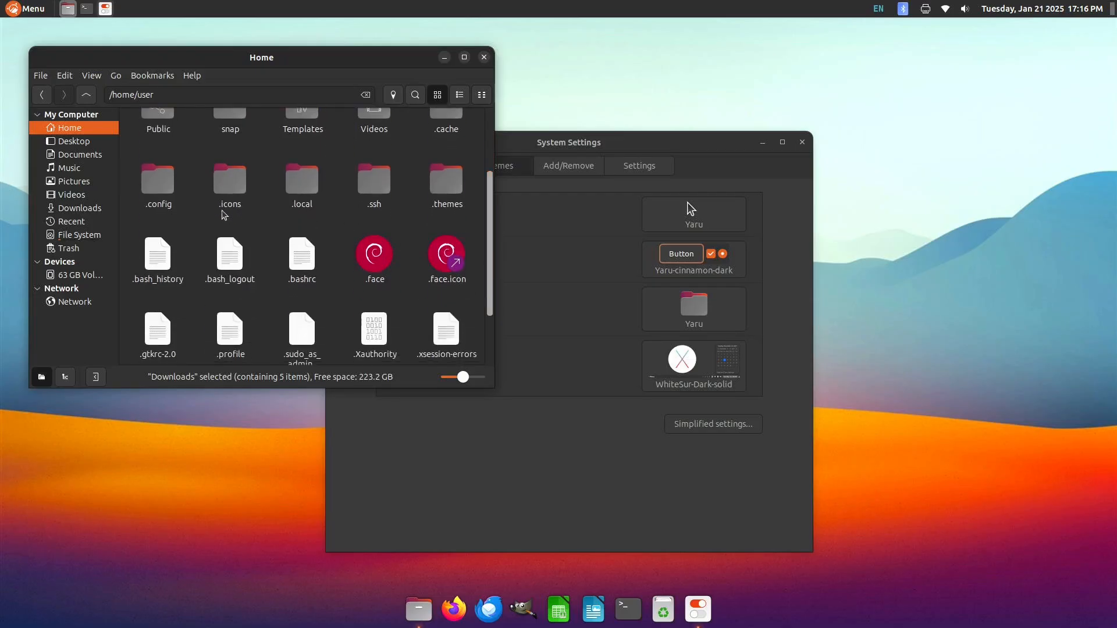
{"action": "double_click", "coordinate": [227, 185]}
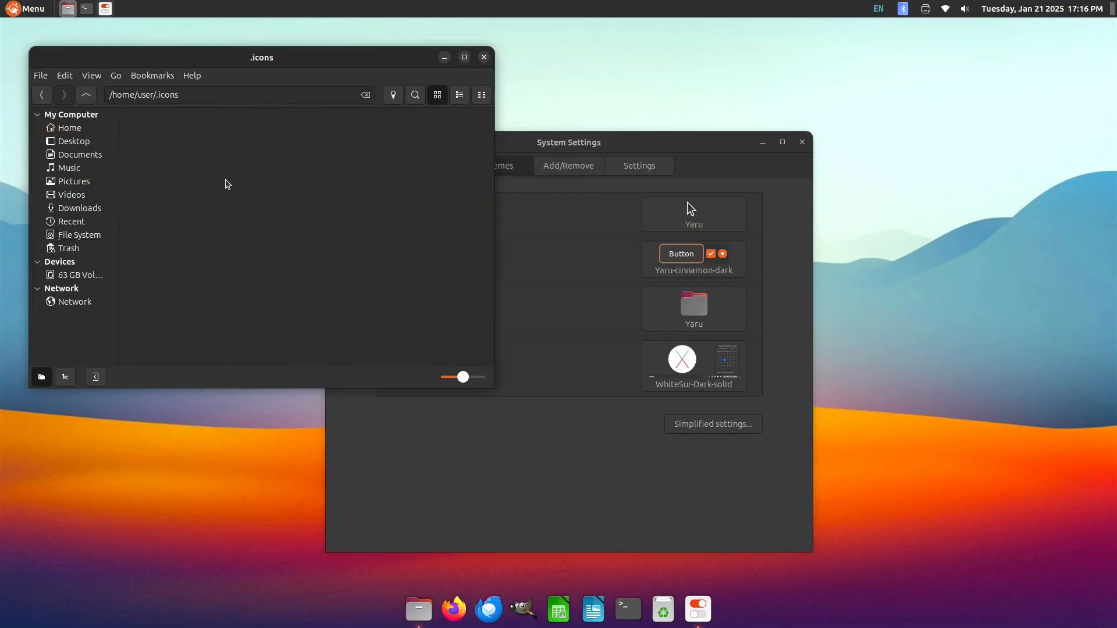
{"action": "right_click", "coordinate": [221, 157]}
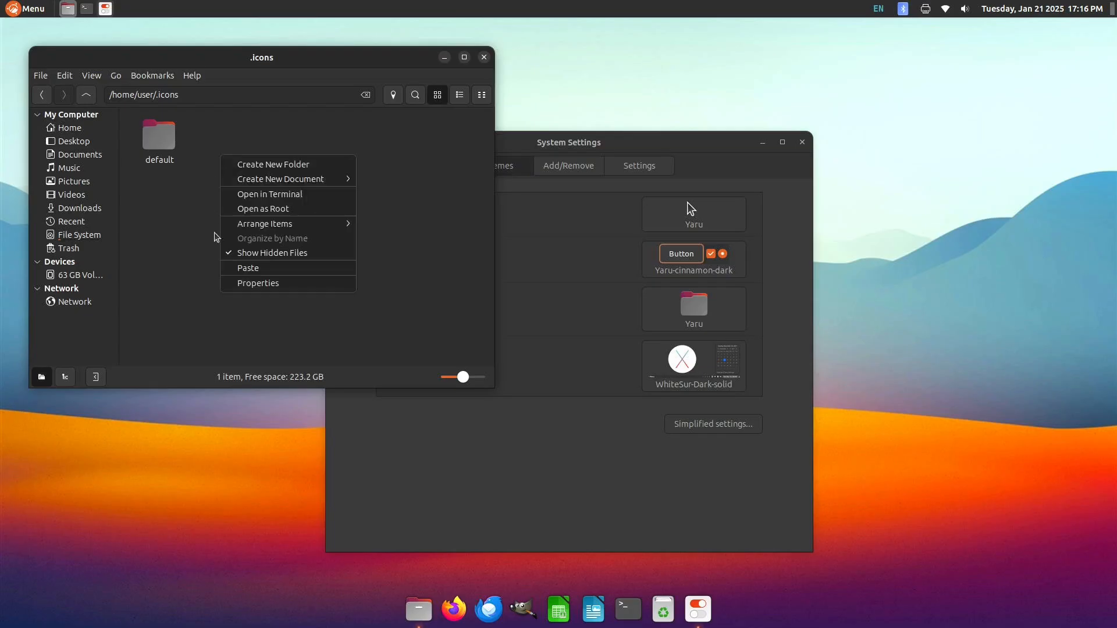
{"action": "left_click", "coordinate": [248, 268]}
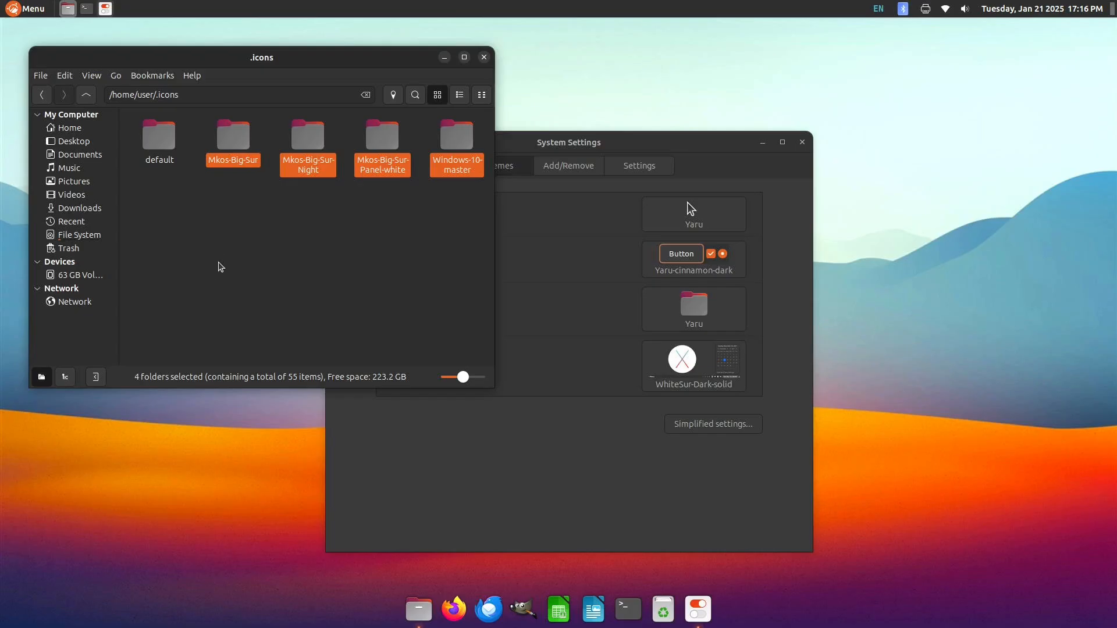
- Set the icon theme to Mkos-Big-Sur-Night in System Settings and close the settings and file manager windows
{"action": "left_click", "coordinate": [575, 139]}
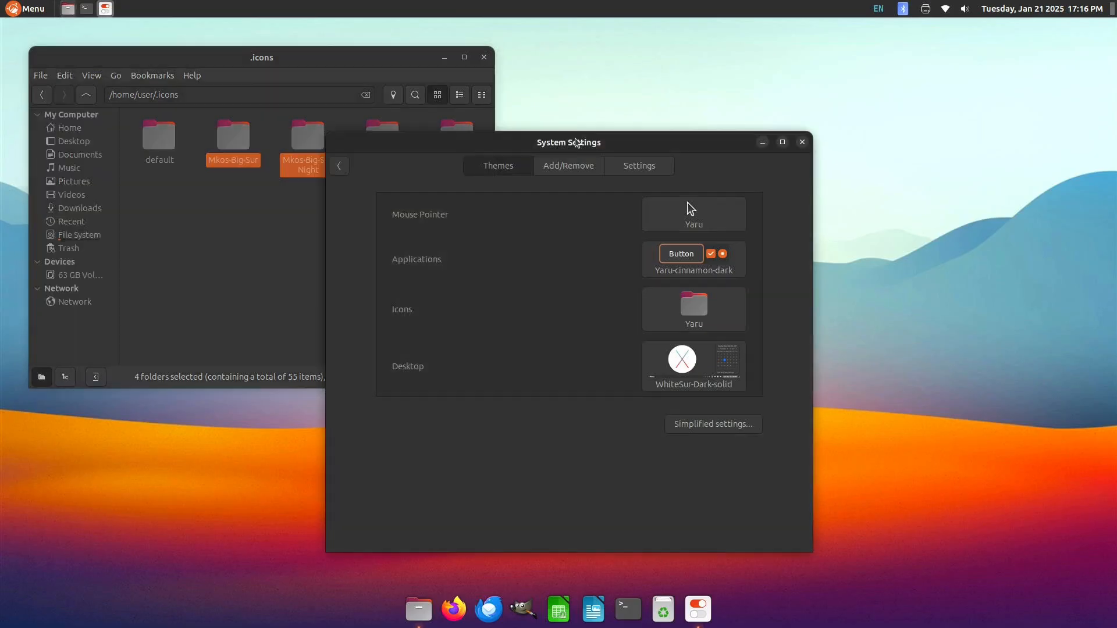
{"action": "left_click", "coordinate": [710, 298]}
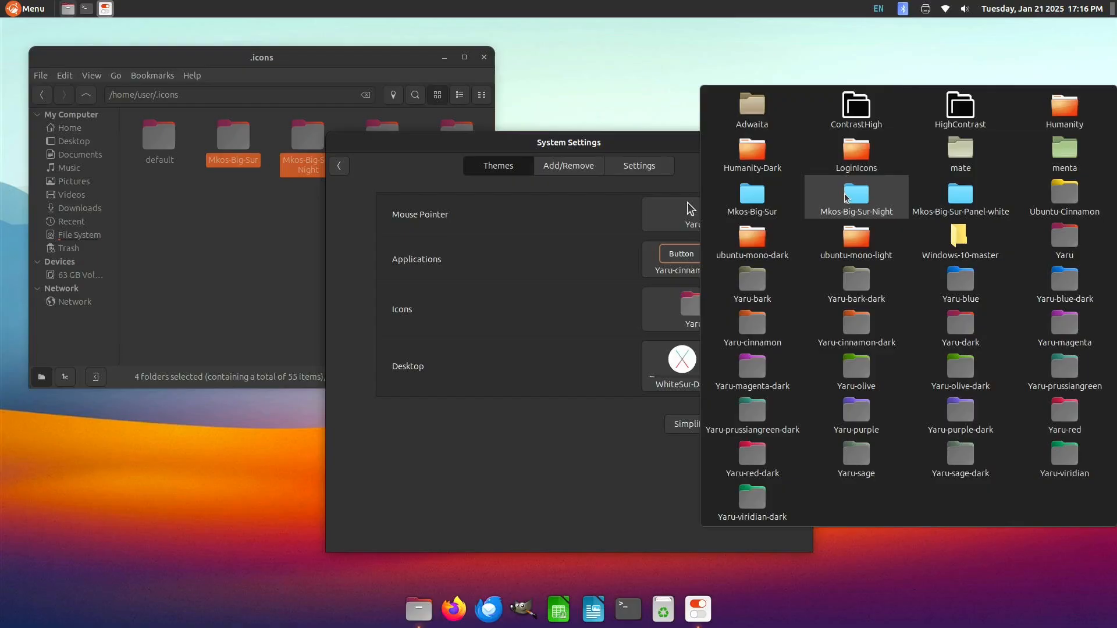
{"action": "left_click", "coordinate": [846, 198]}
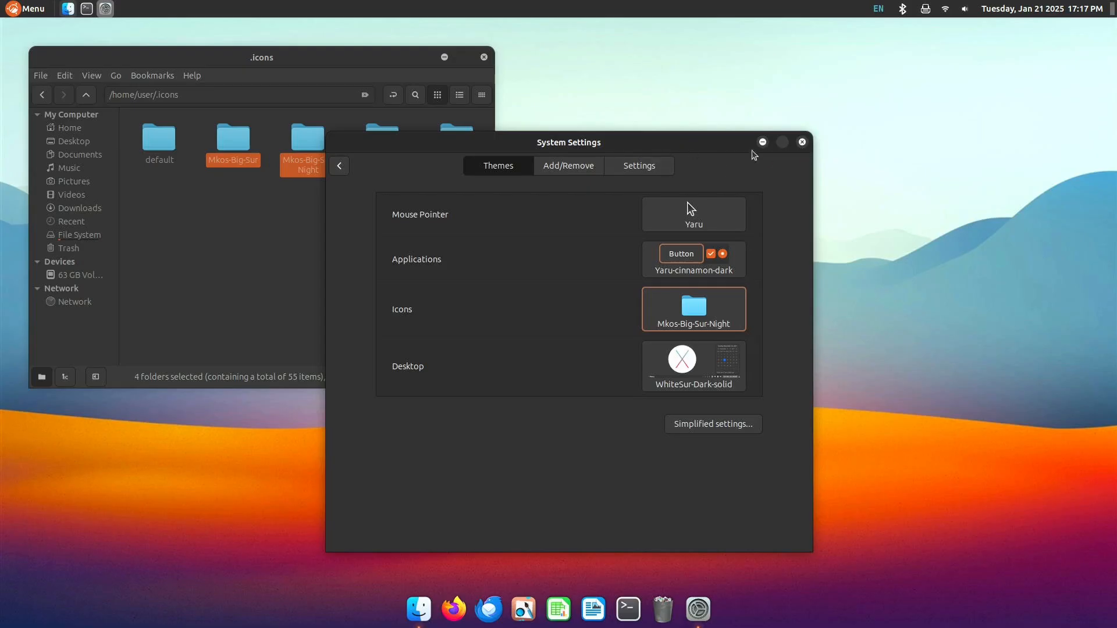
{"action": "left_click", "coordinate": [802, 142]}
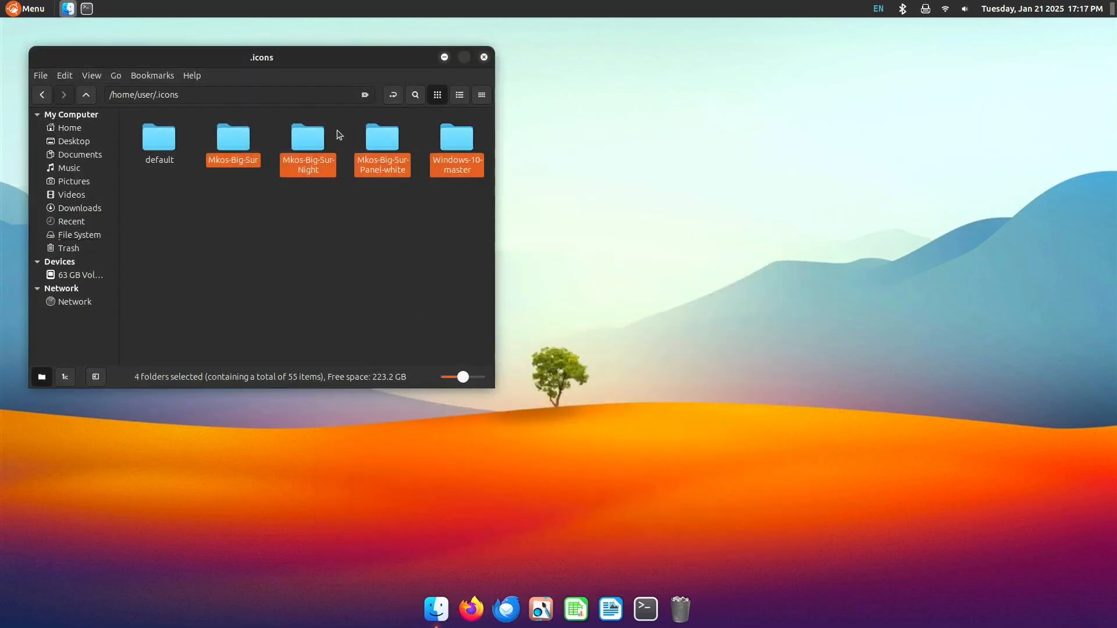
{"action": "left_click", "coordinate": [483, 57]}
- Set the title bar buttons layout to Left in the Windows settings of System Settings
{"action": "left_click", "coordinate": [27, 10]}
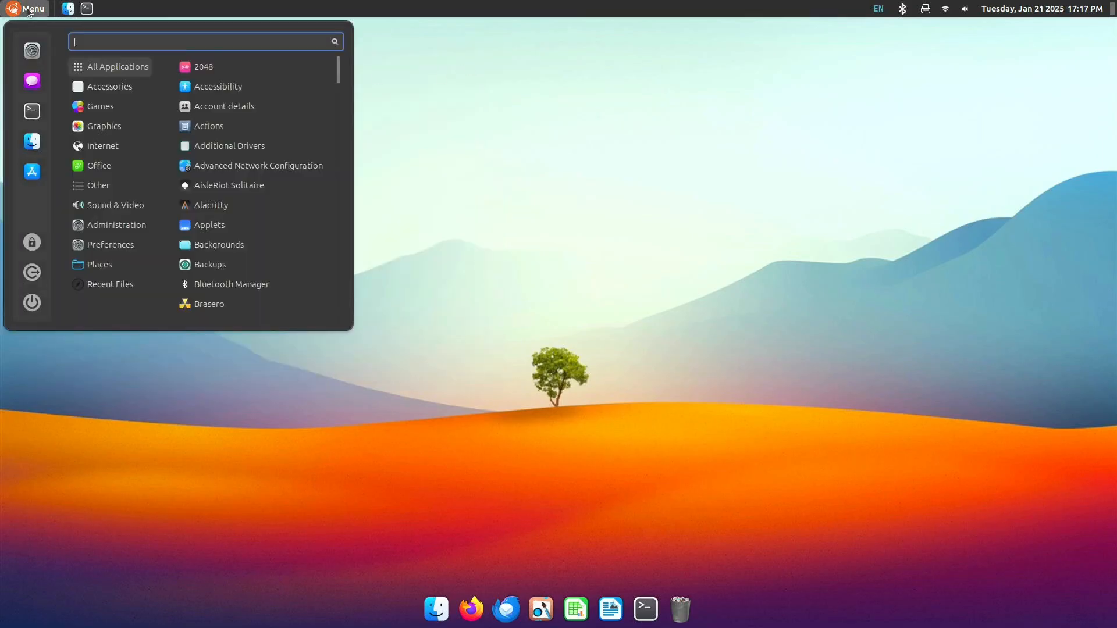
{"action": "left_click", "coordinate": [30, 51]}
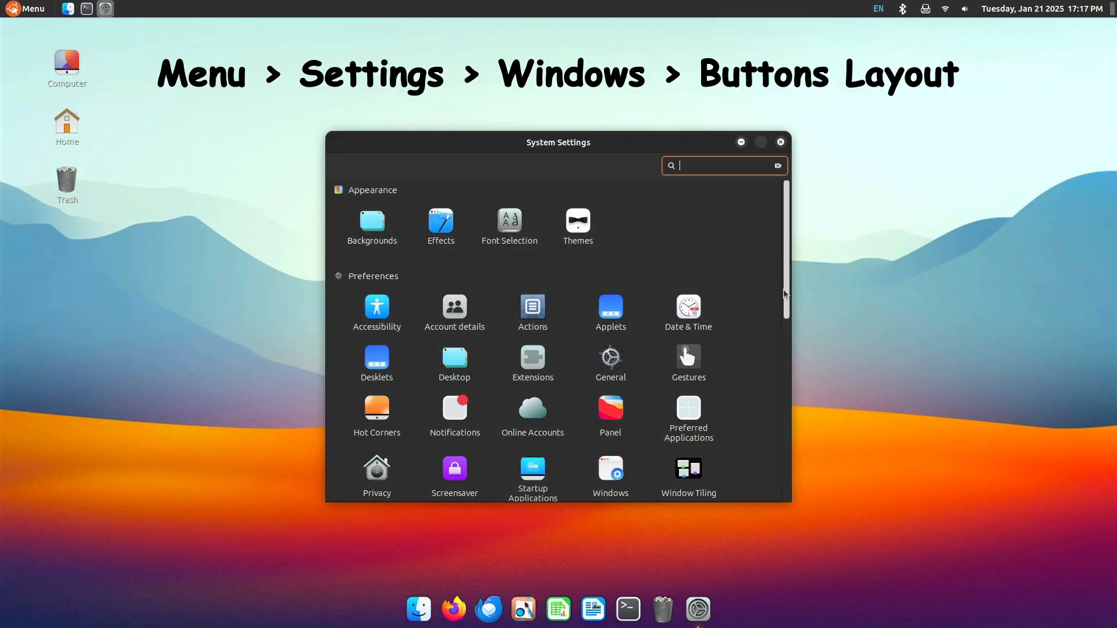
{"action": "scroll", "coordinate": [783, 294], "scroll_direction": "down", "scroll_amount": 3}
{"action": "left_click_drag", "start_coordinate": [782, 339], "coordinate": [782, 385]}
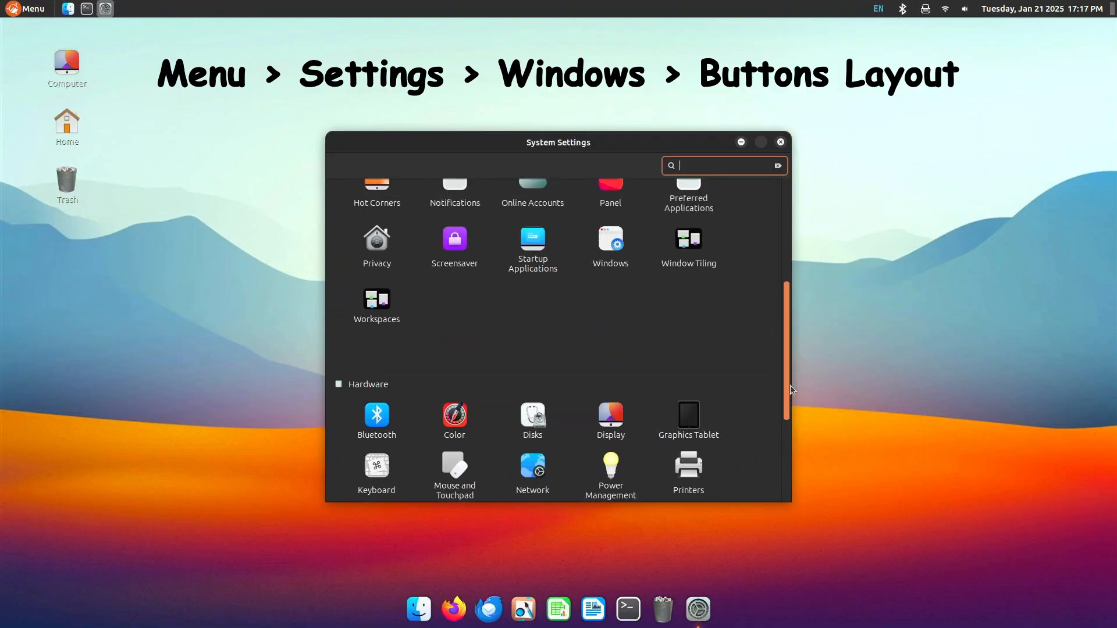
{"action": "left_click", "coordinate": [612, 259]}
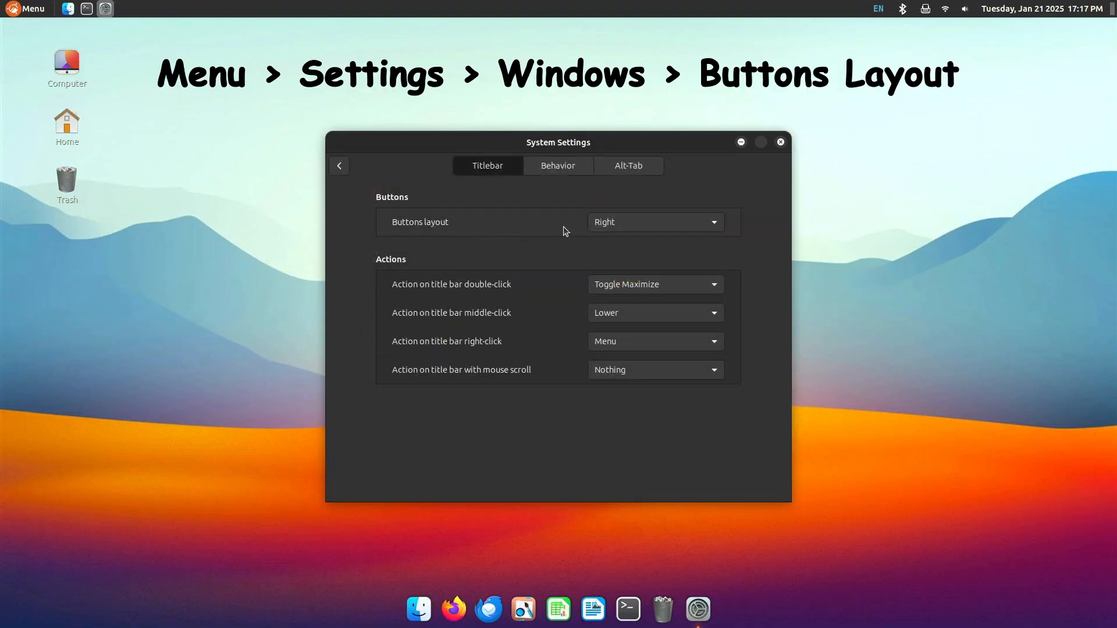
{"action": "left_click", "coordinate": [713, 224]}
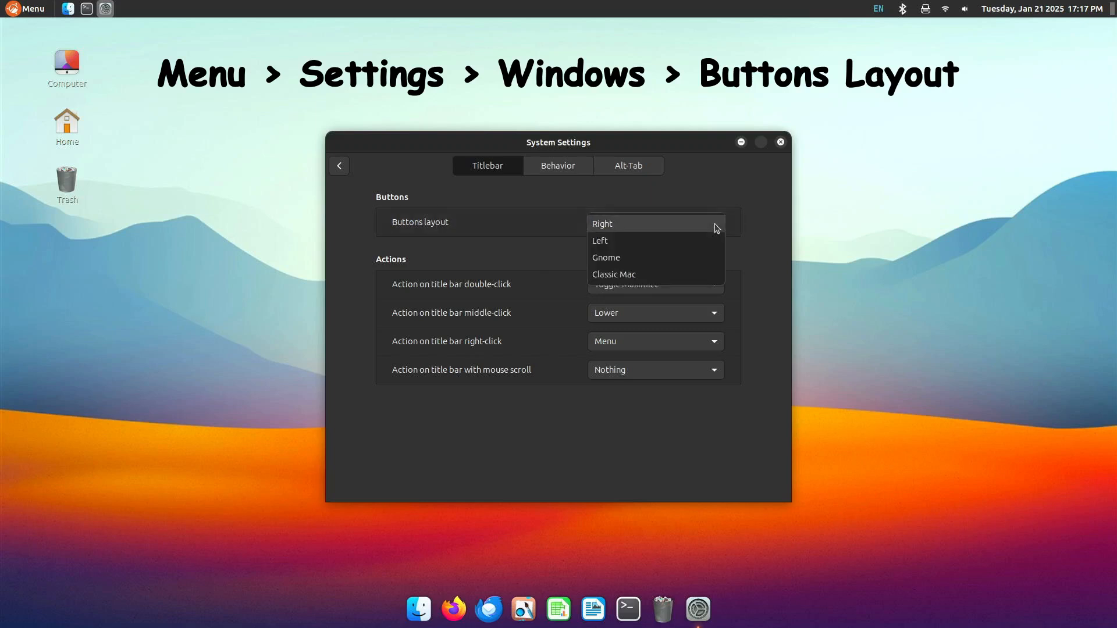
{"action": "left_click", "coordinate": [624, 243]}
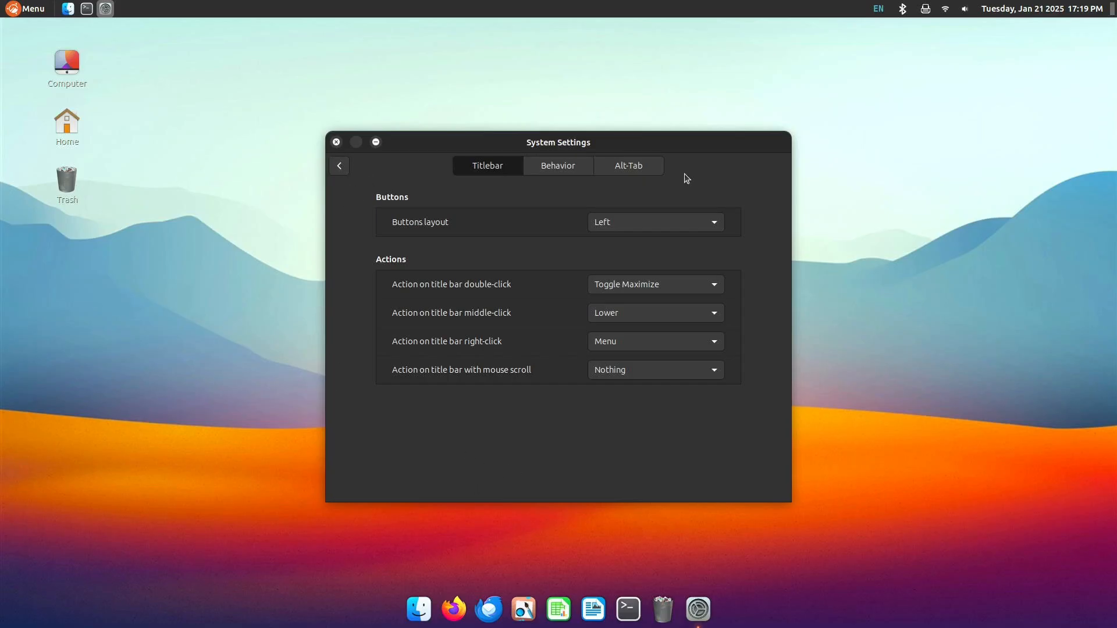
- Set the Applications theme to WhiteSur-Dark-solid in the Themes settings
{"action": "left_click", "coordinate": [340, 167]}
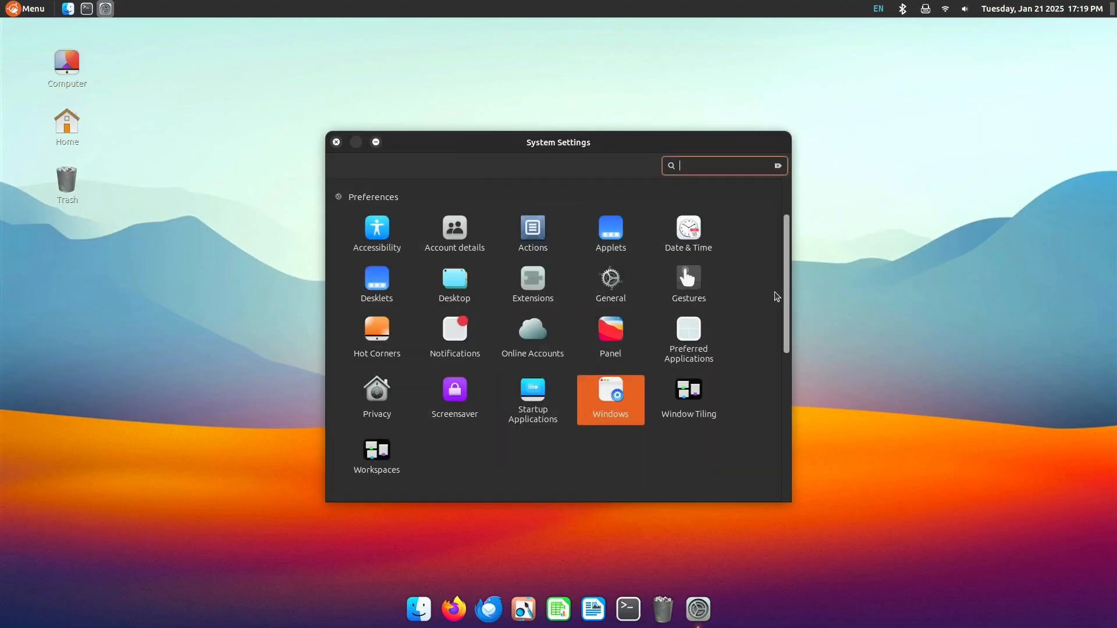
{"action": "scroll", "coordinate": [762, 270], "scroll_direction": "up", "scroll_amount": 3}
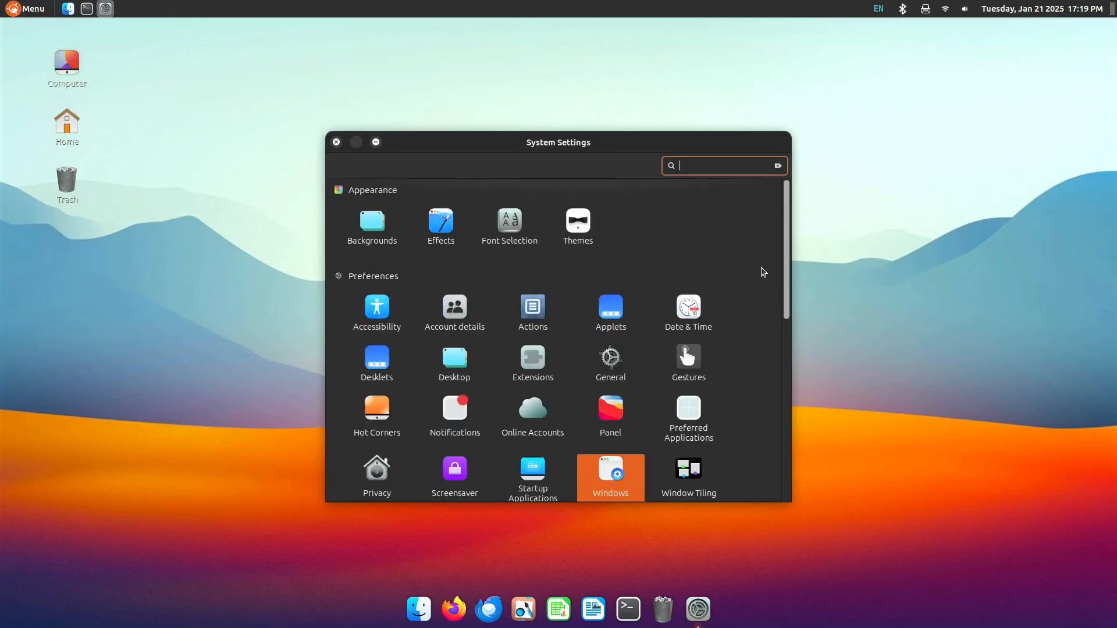
{"action": "left_click", "coordinate": [578, 222]}
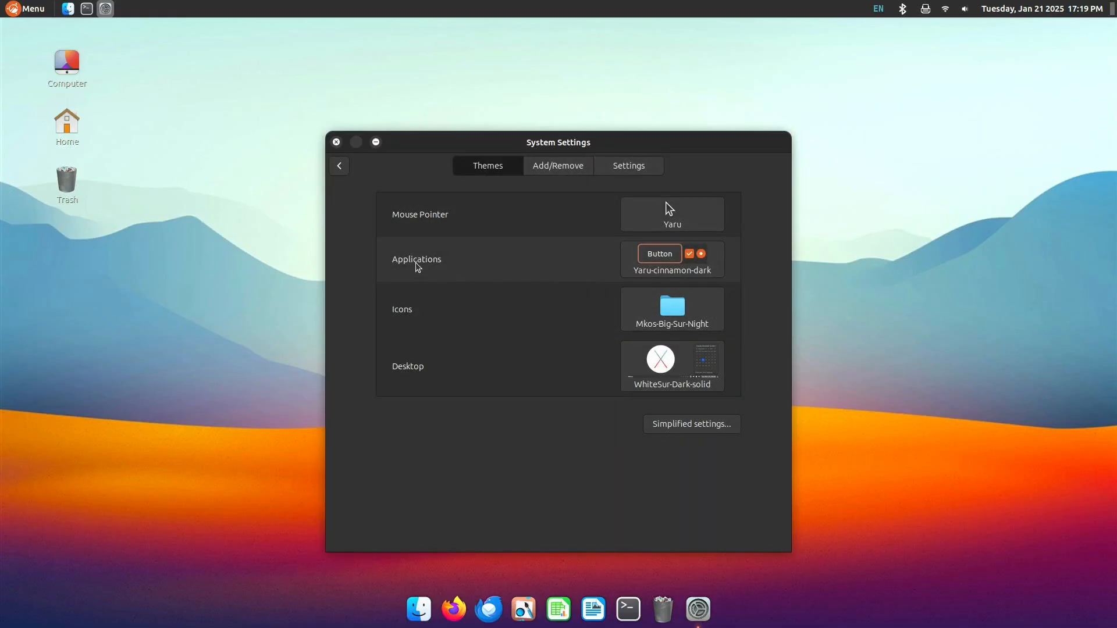
{"action": "left_click", "coordinate": [667, 258]}
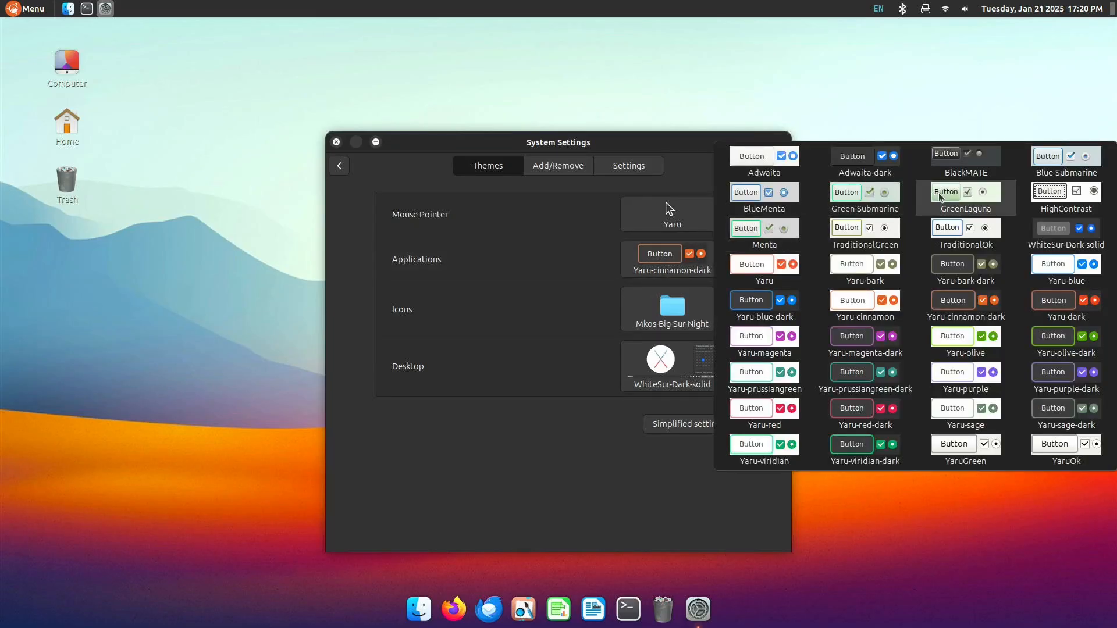
{"action": "left_click", "coordinate": [1059, 235]}
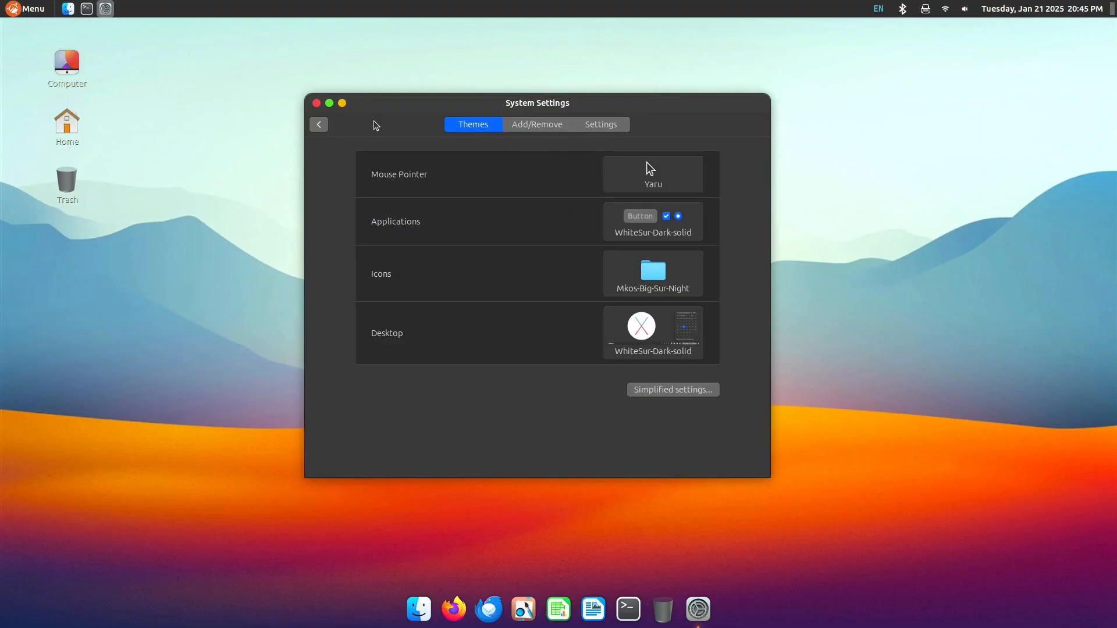
- Configure the panel's Menu applet to use a custom distributor-logo-symbolic icon without a text label, and close its settings
{"action": "right_click", "coordinate": [13, 8]}
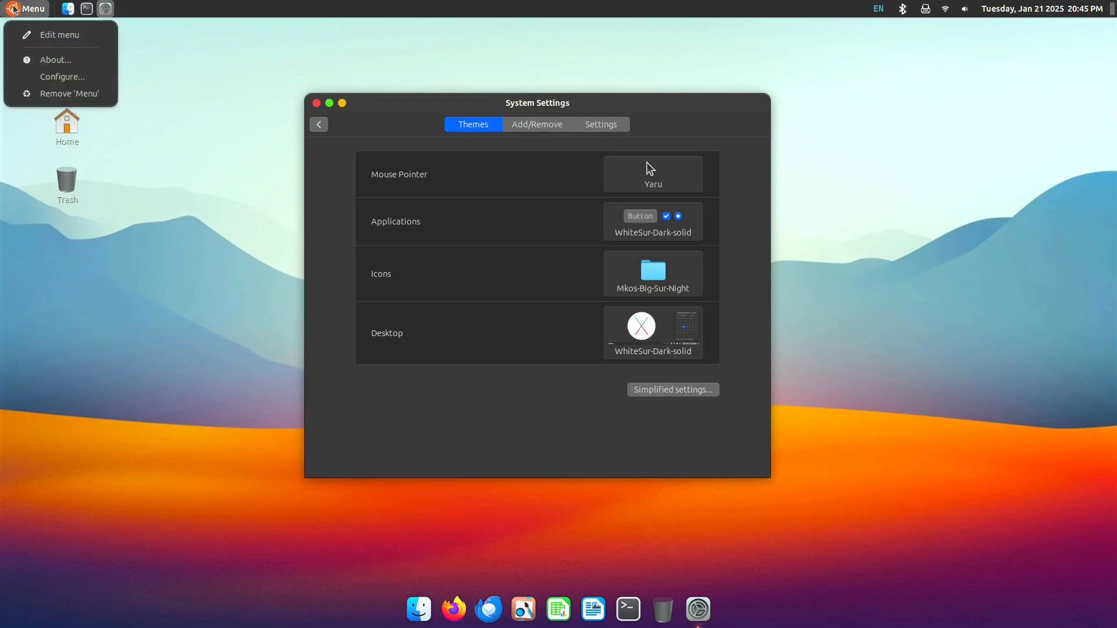
{"action": "left_click", "coordinate": [46, 75]}
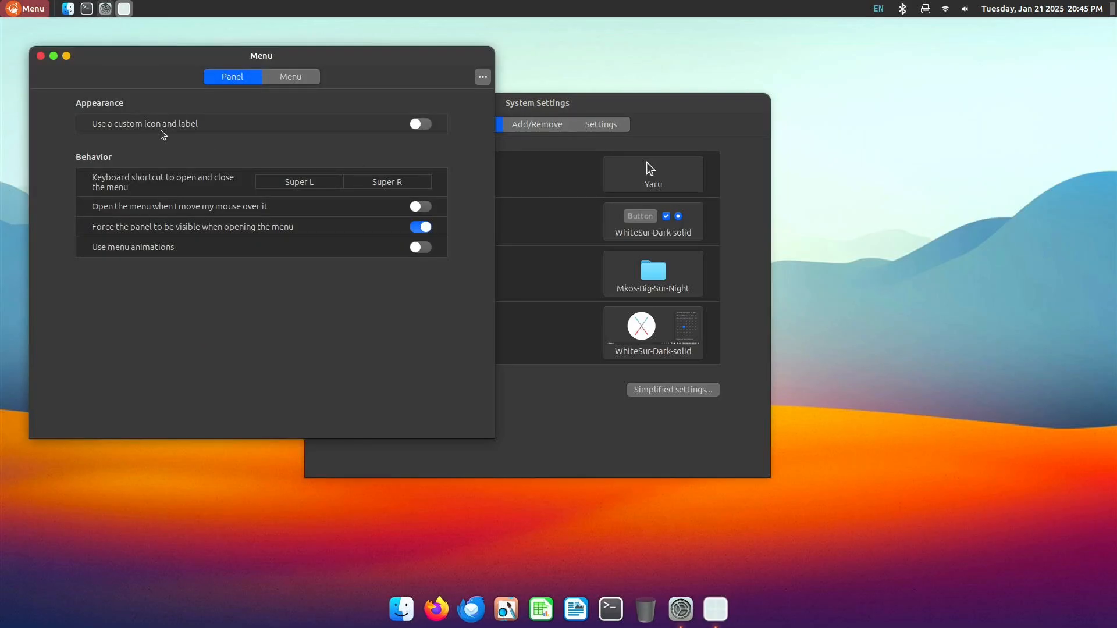
{"action": "left_click", "coordinate": [426, 128]}
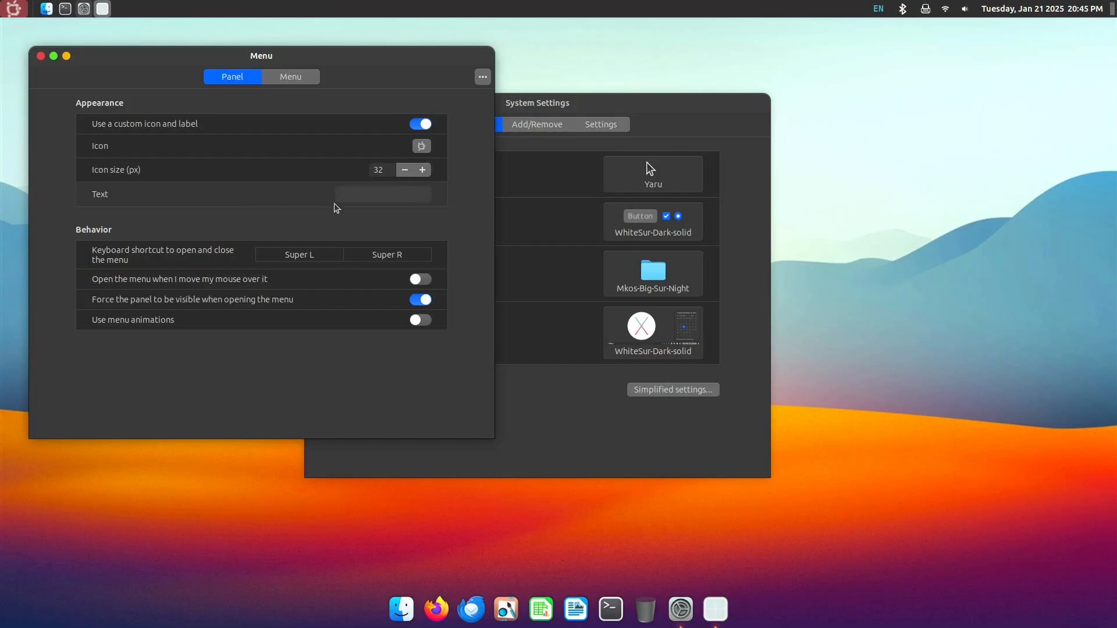
{"action": "left_click", "coordinate": [422, 147]}
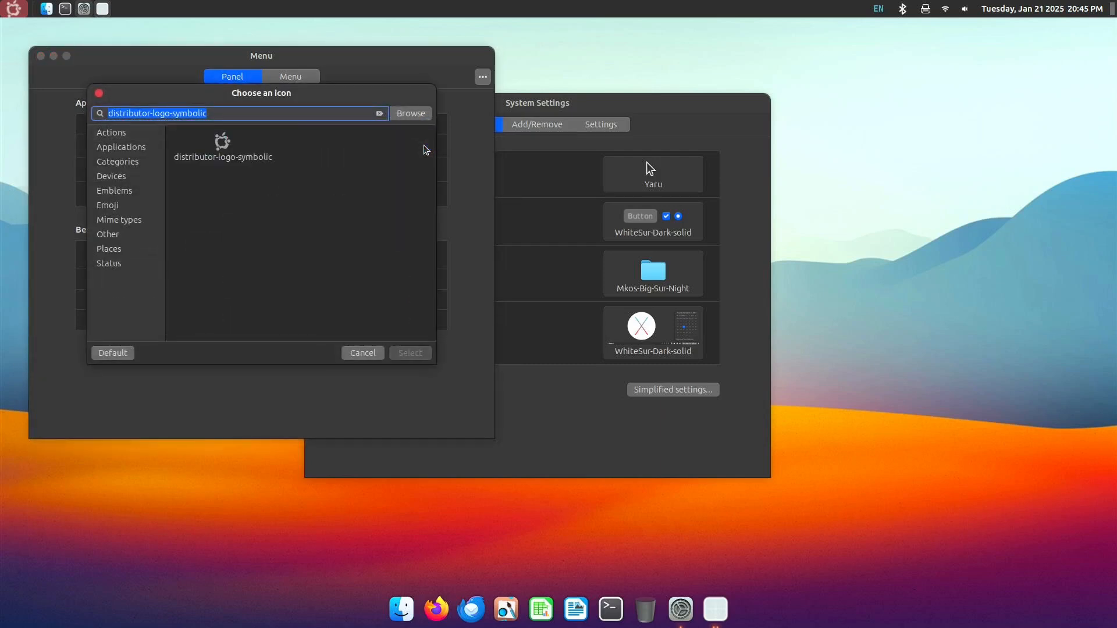
{"action": "left_click", "coordinate": [222, 143]}
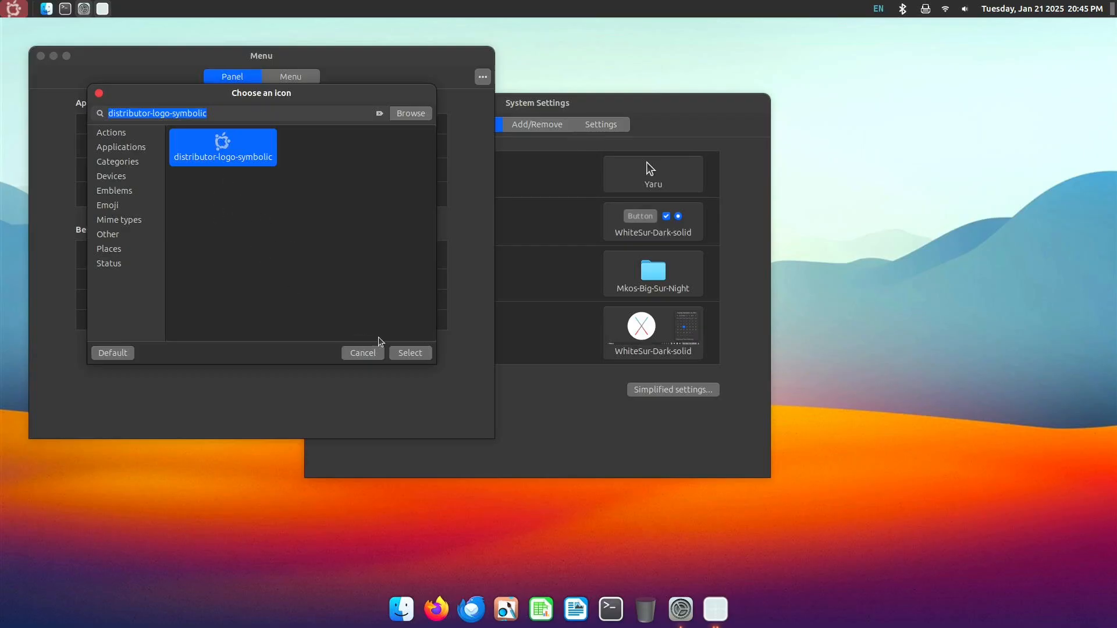
{"action": "left_click", "coordinate": [410, 353]}
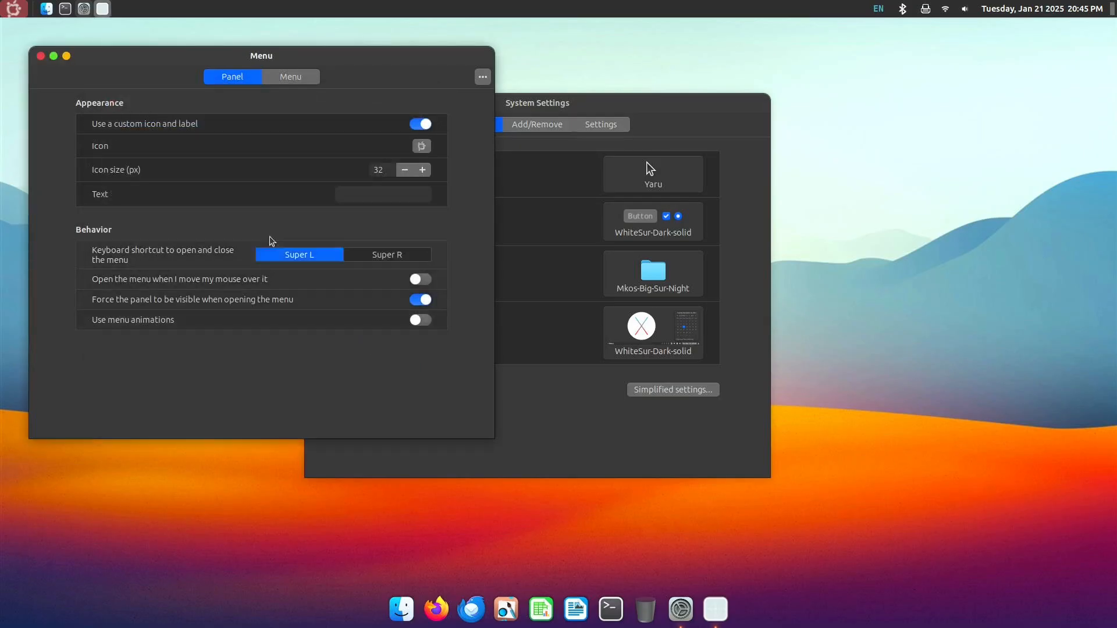
{"action": "left_click", "coordinate": [40, 56]}
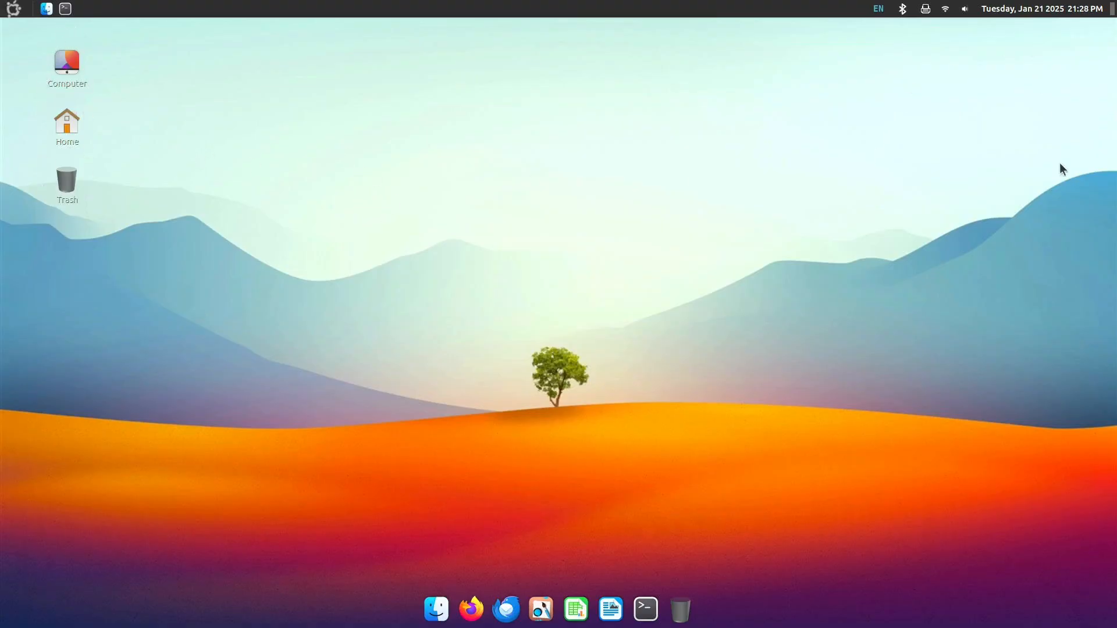
- Turn off auto-arrange in the desktop layout and move the Computer, Home and Trash icons to the right edge of the desktop
{"action": "right_click", "coordinate": [423, 113]}
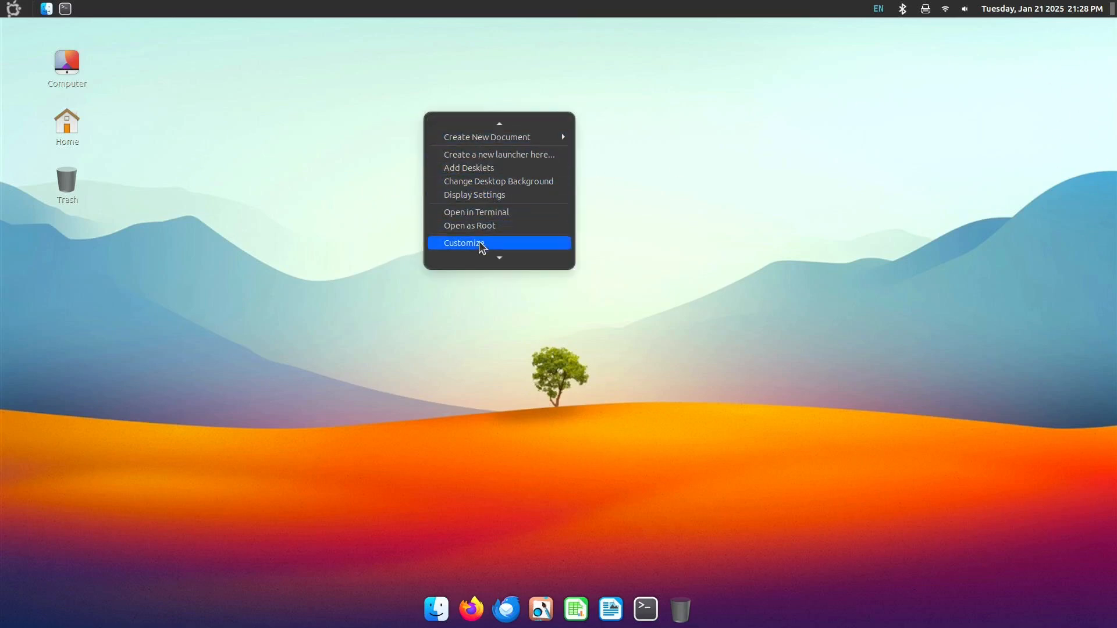
{"action": "left_click", "coordinate": [480, 243]}
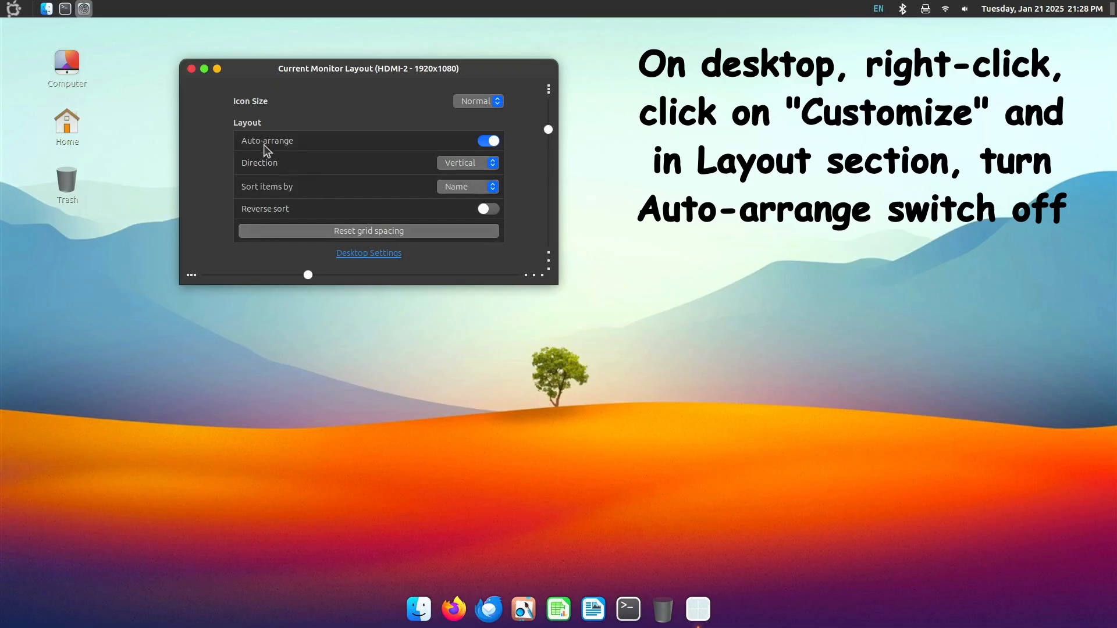
{"action": "left_click", "coordinate": [488, 142]}
{"action": "left_click_drag", "start_coordinate": [57, 57], "coordinate": [1076, 70]}
{"action": "left_click_drag", "start_coordinate": [75, 139], "coordinate": [1056, 110]}
{"action": "left_click_drag", "start_coordinate": [60, 190], "coordinate": [1067, 201]}
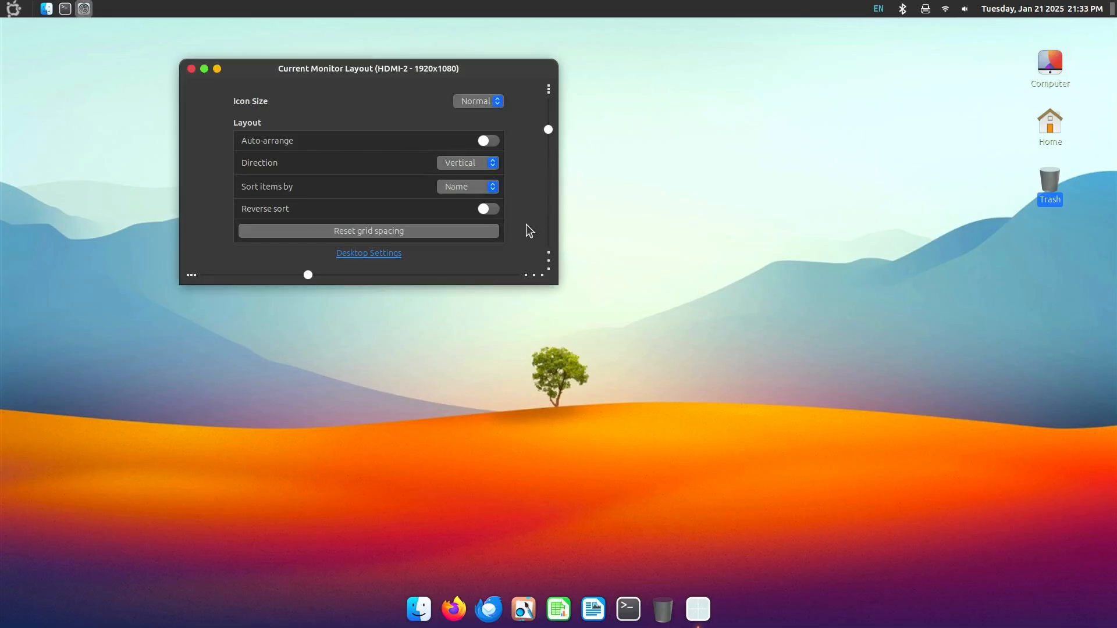
- Hide the Trash icon through the Desktop Settings and close both the desktop and layout windows
{"action": "left_click", "coordinate": [387, 255]}
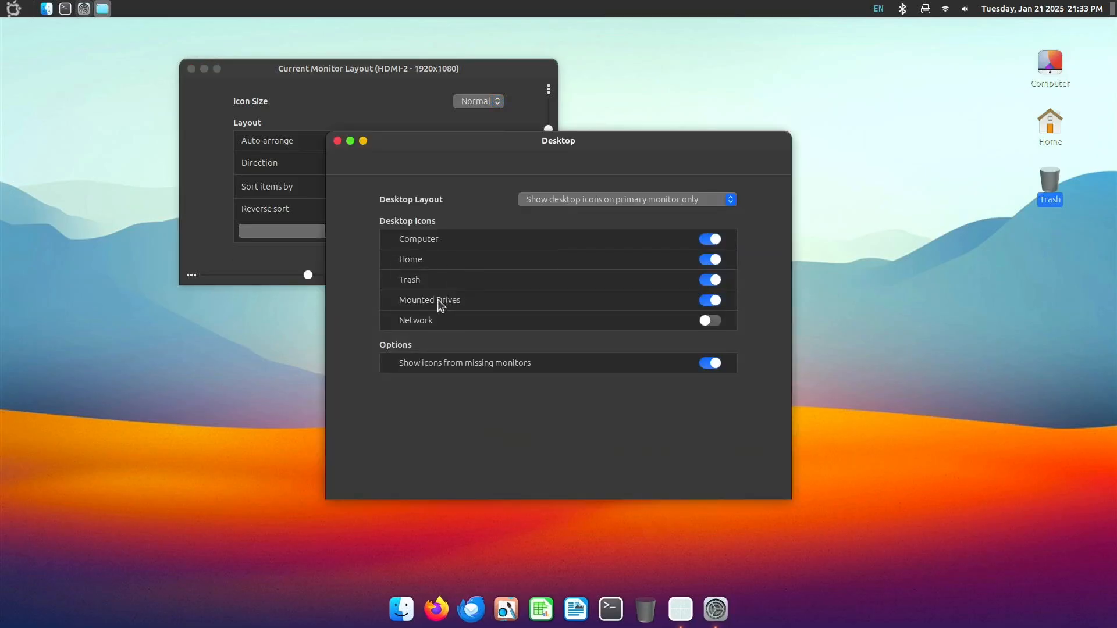
{"action": "left_click", "coordinate": [702, 280]}
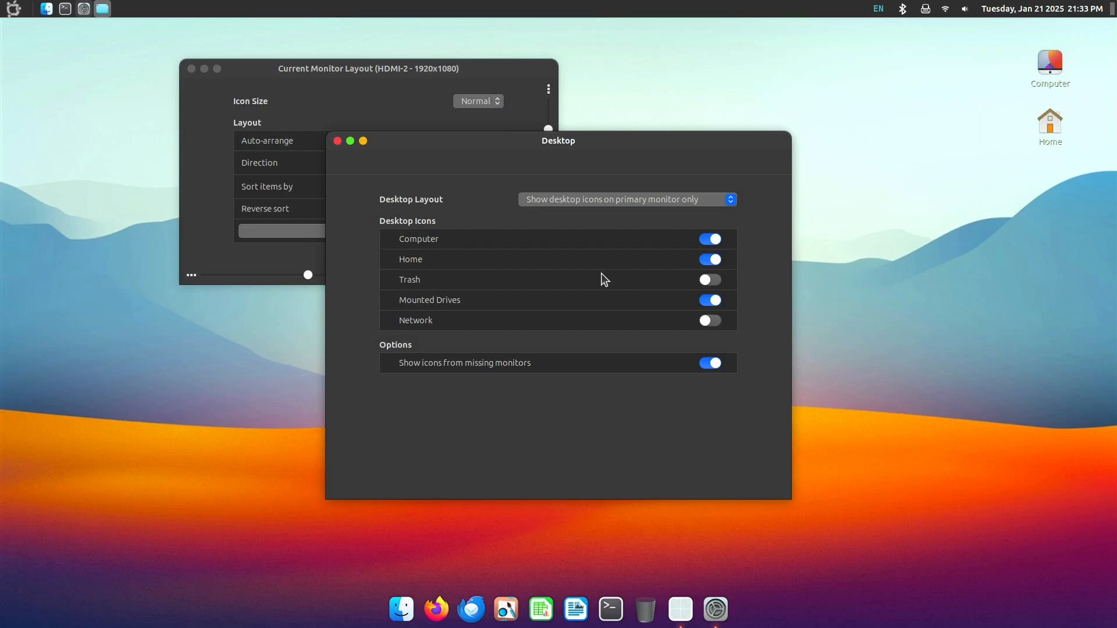
{"action": "left_click", "coordinate": [337, 141]}
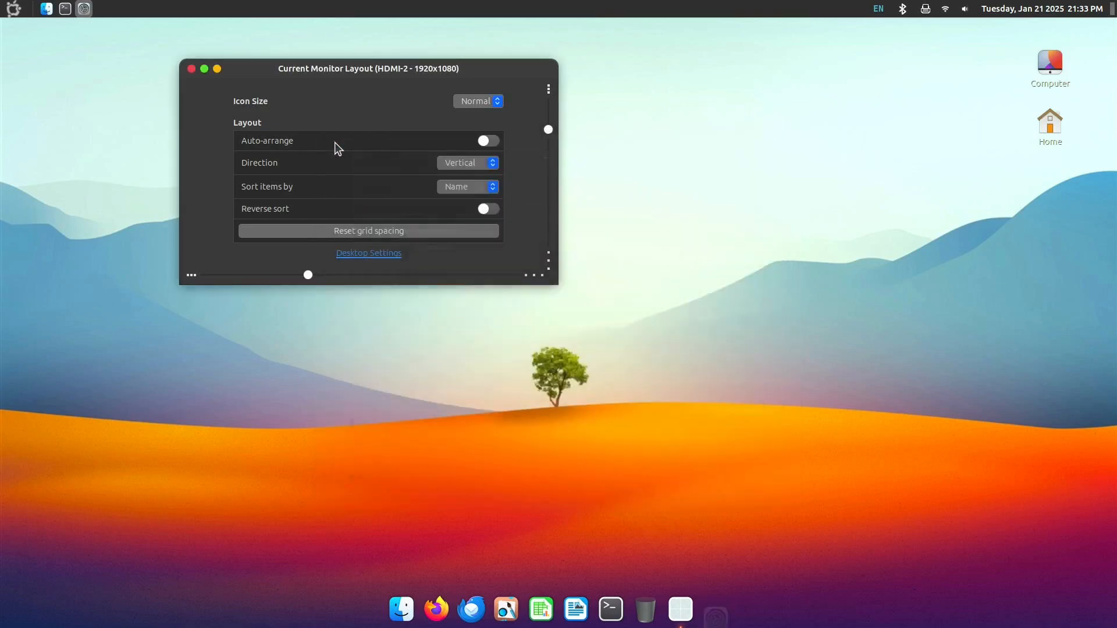
{"action": "left_click", "coordinate": [192, 69]}
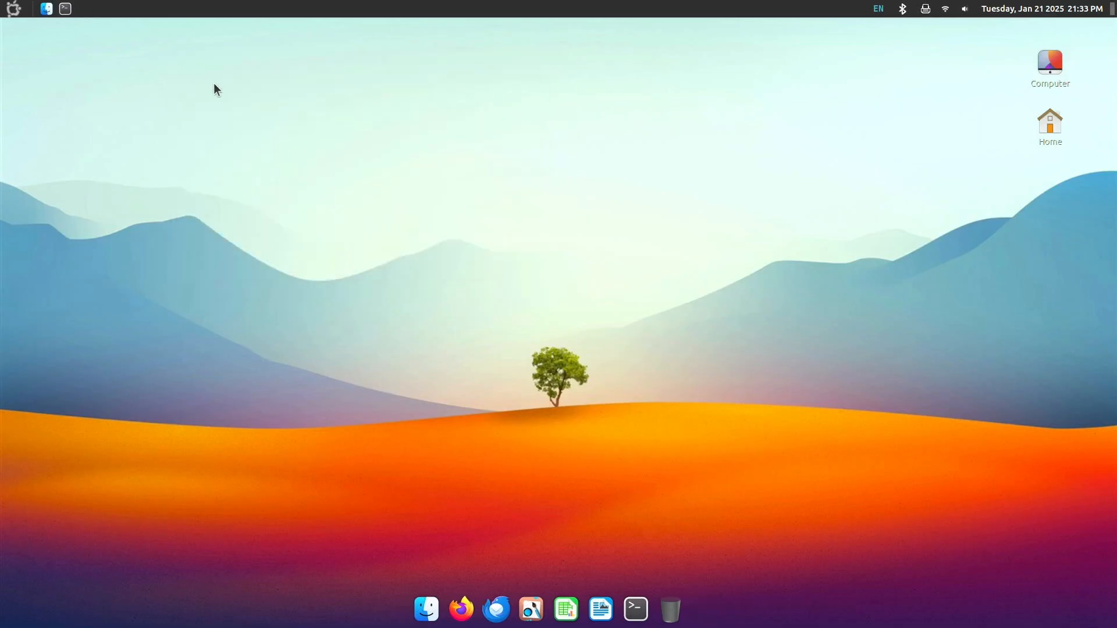
- Examine the pointer size setting under Mouse and Touchpad in System Settings and return to the settings overview
{"action": "left_click", "coordinate": [15, 9]}
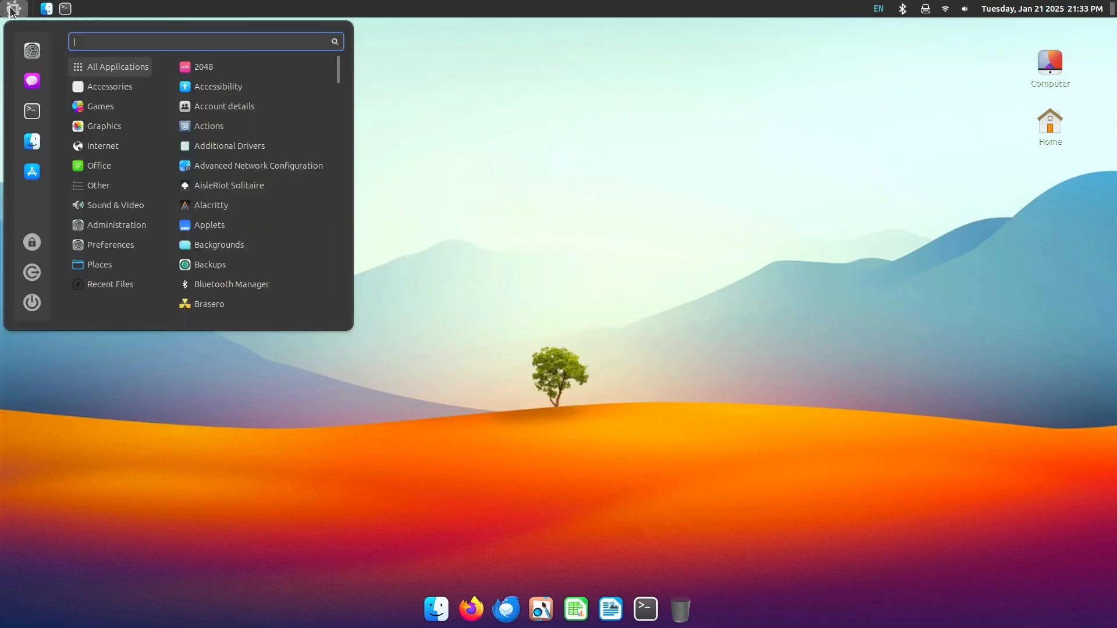
{"action": "left_click", "coordinate": [32, 51]}
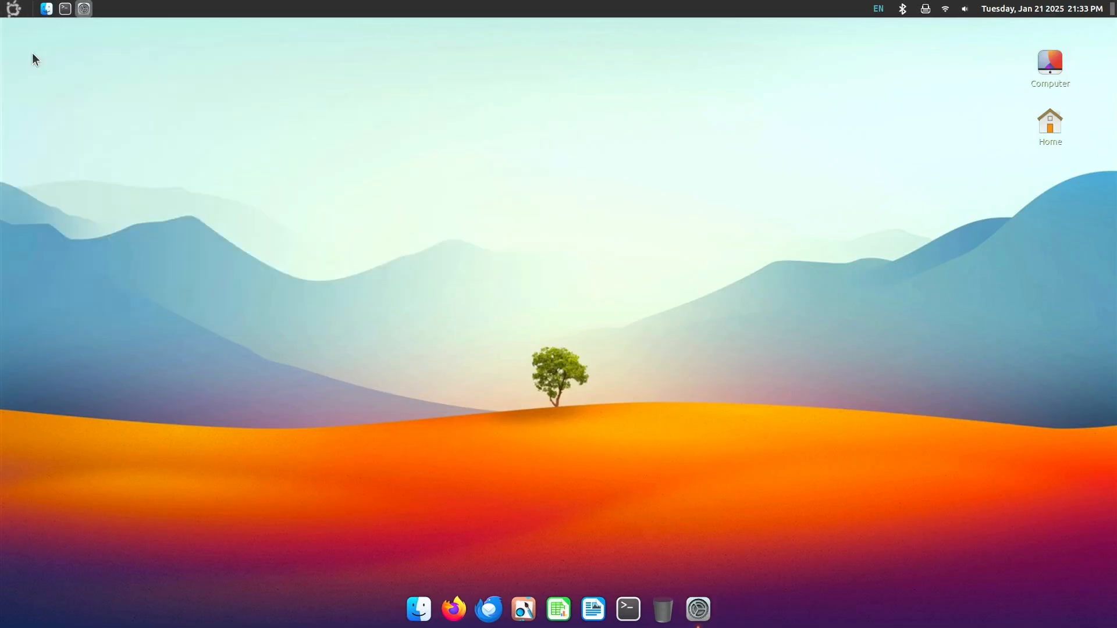
{"action": "scroll", "coordinate": [748, 342], "scroll_direction": "down", "scroll_amount": 4}
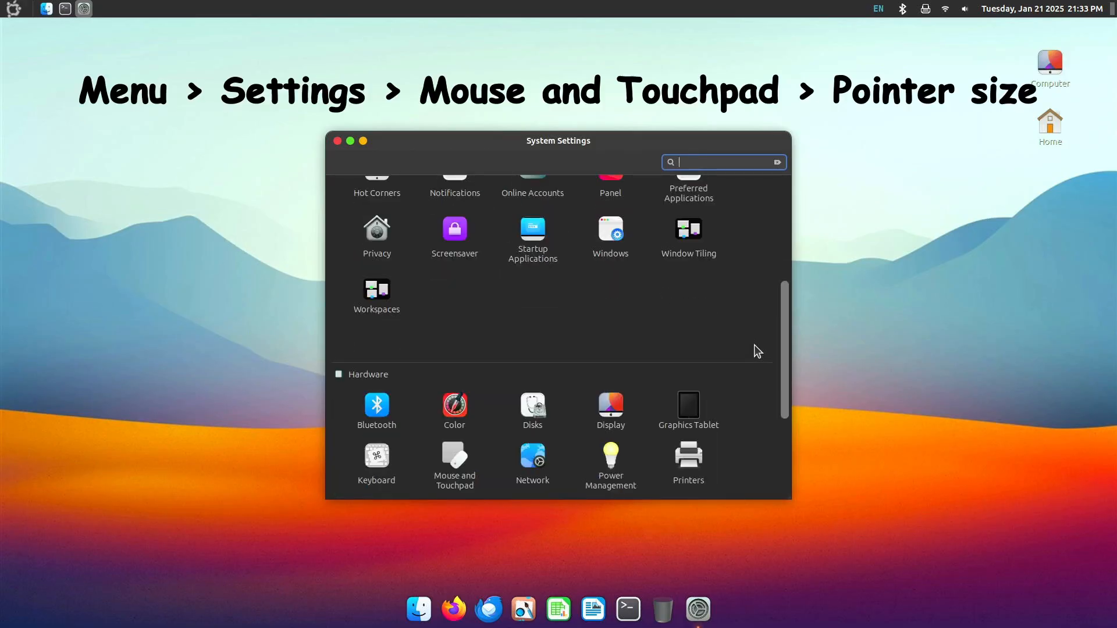
{"action": "scroll", "coordinate": [756, 349], "scroll_direction": "down", "scroll_amount": 2}
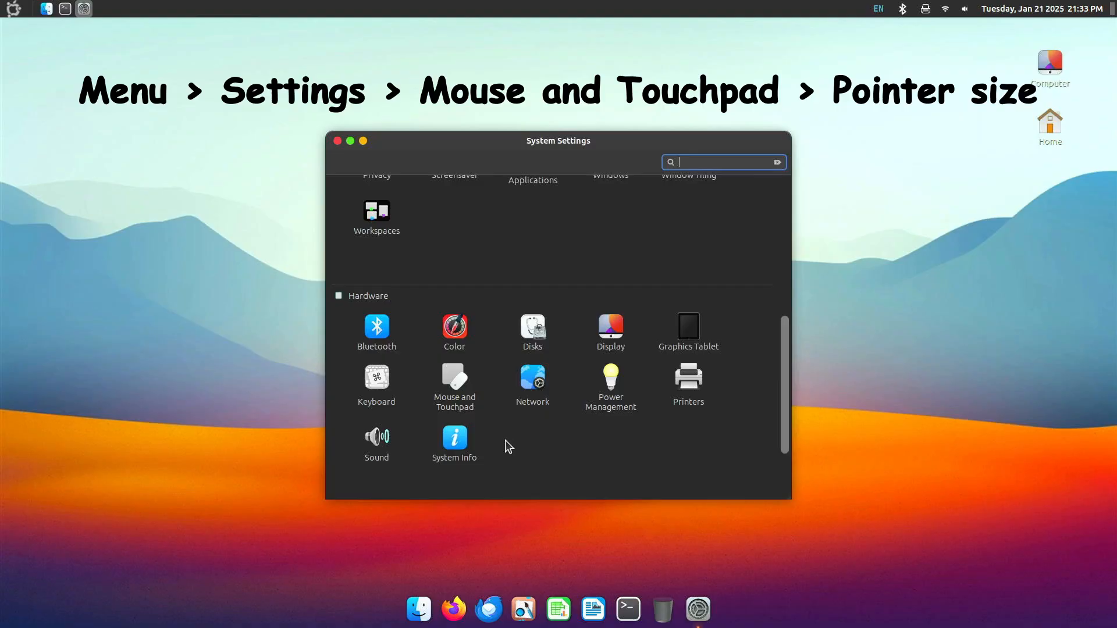
{"action": "left_click", "coordinate": [453, 378]}
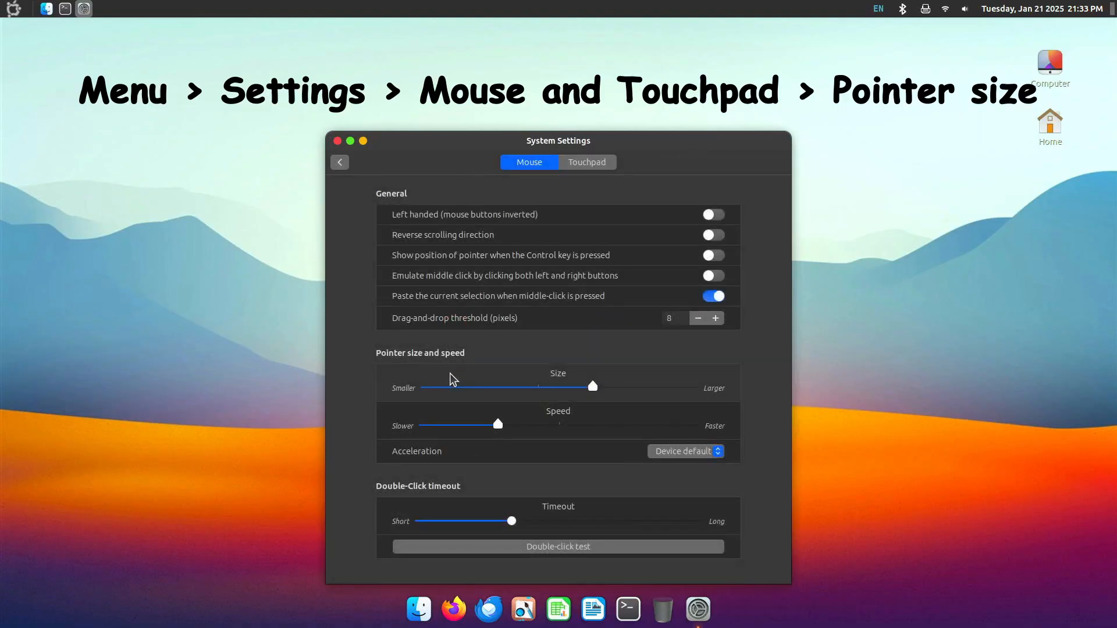
{"action": "mouse_move", "coordinate": [595, 388]}
{"action": "left_mouse_down"}
{"action": "mouse_move", "coordinate": [726, 399]}
{"action": "mouse_move", "coordinate": [593, 393]}
{"action": "left_mouse_up"}
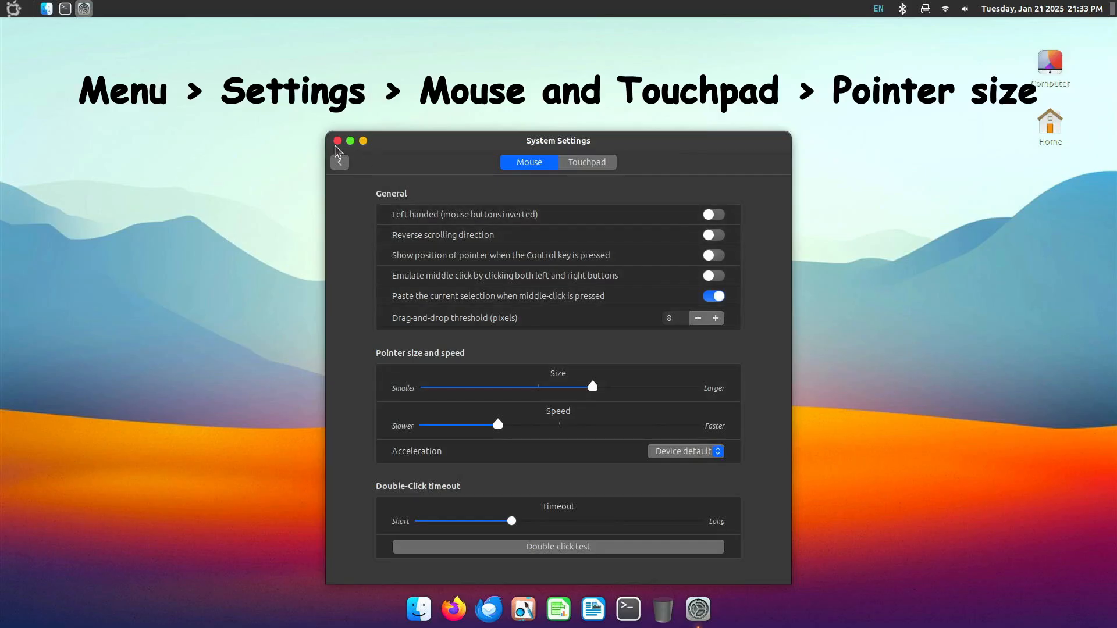
{"action": "left_click", "coordinate": [340, 163]}
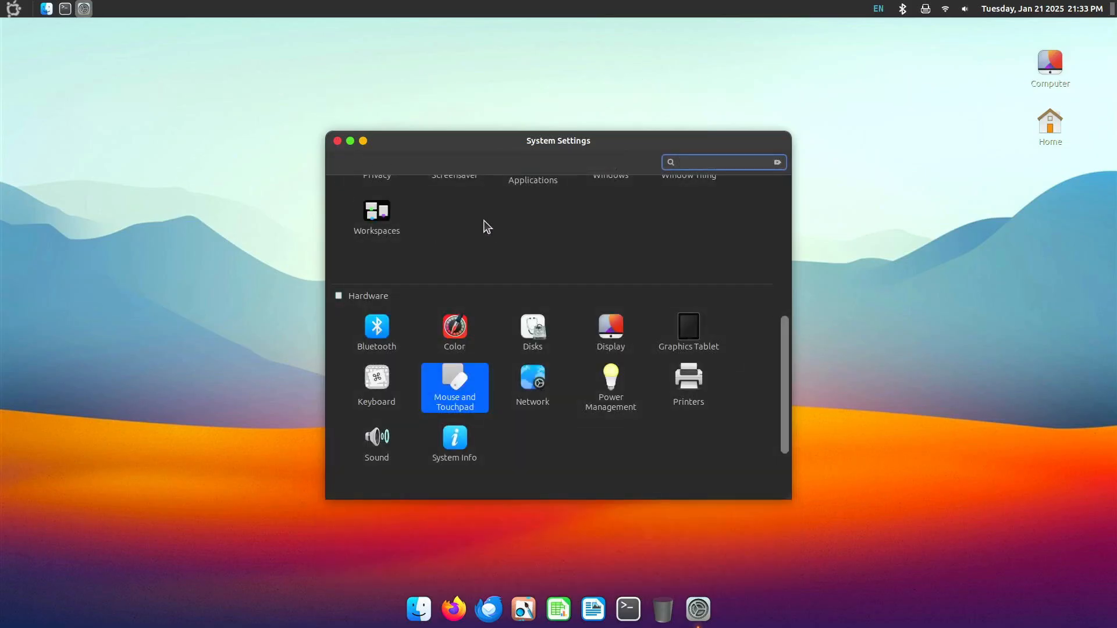
- Open the additional settings of Themes to view the scrollbar behavior options
{"action": "scroll", "coordinate": [604, 261], "scroll_direction": "up", "scroll_amount": 4}
{"action": "scroll", "coordinate": [614, 269], "scroll_direction": "up", "scroll_amount": 2}
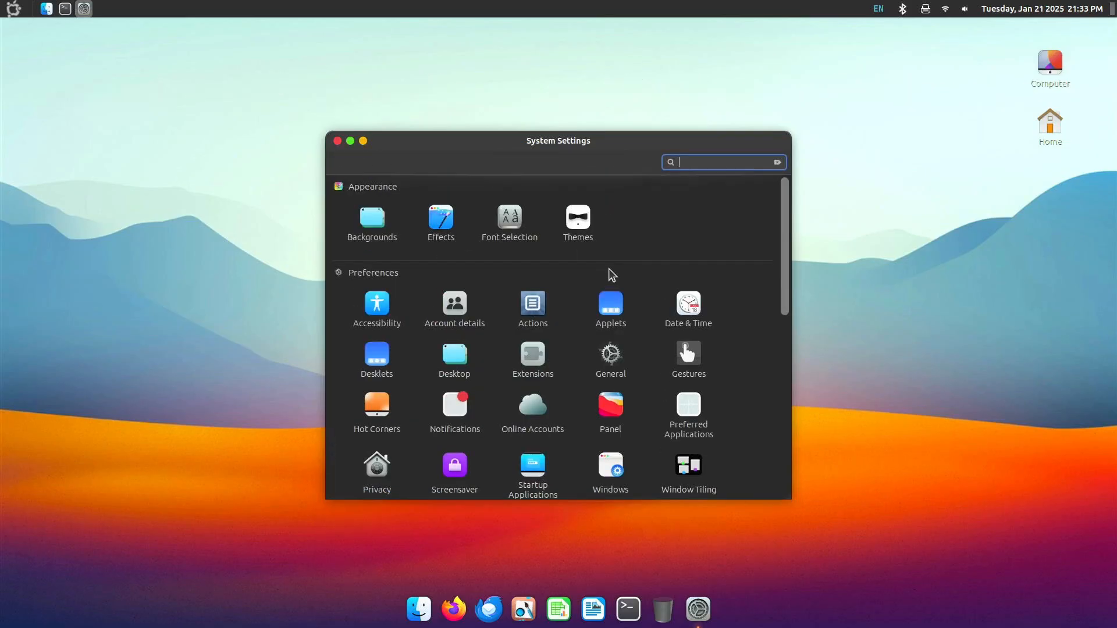
{"action": "left_click", "coordinate": [576, 223]}
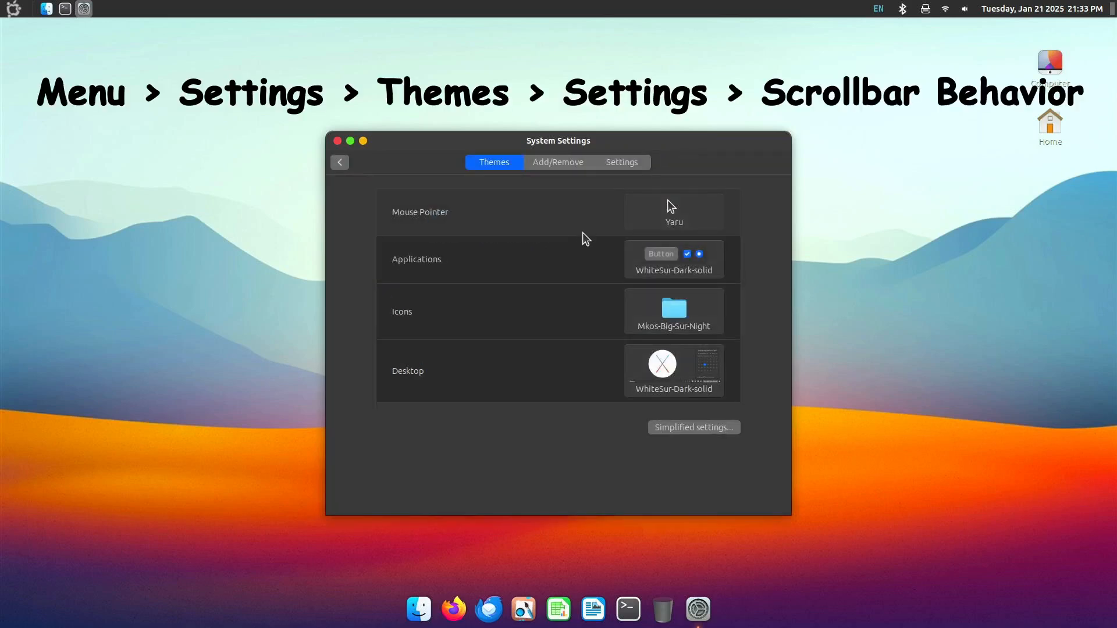
{"action": "left_click", "coordinate": [630, 163]}
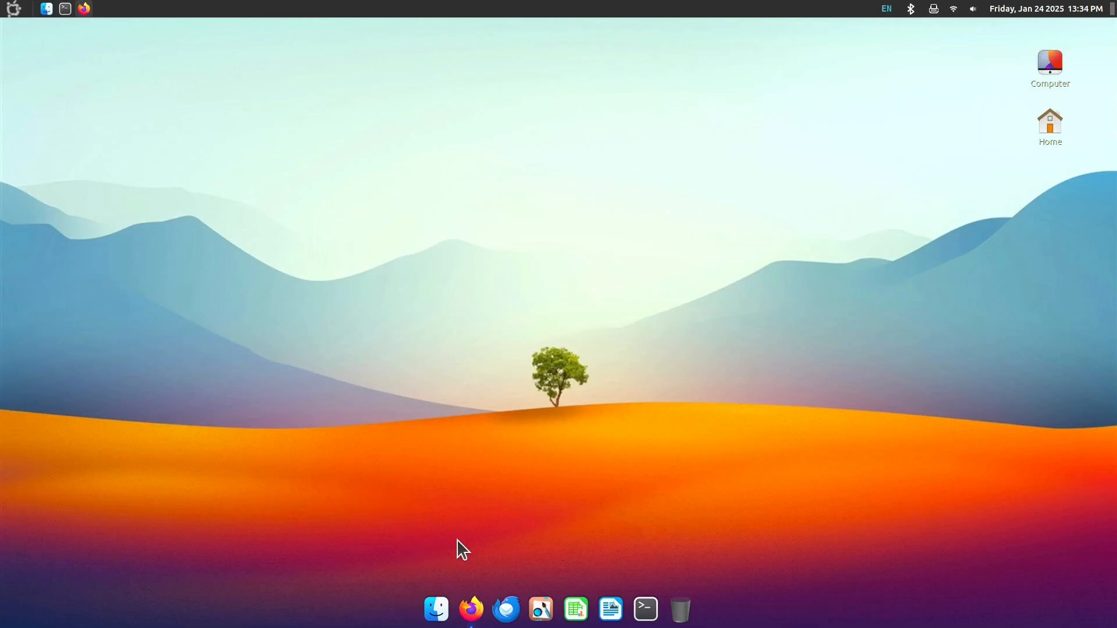
- Switch to Firefox to view the Indiedroid Nova product page on ameriDroid
{"action": "left_click", "coordinate": [471, 599]}
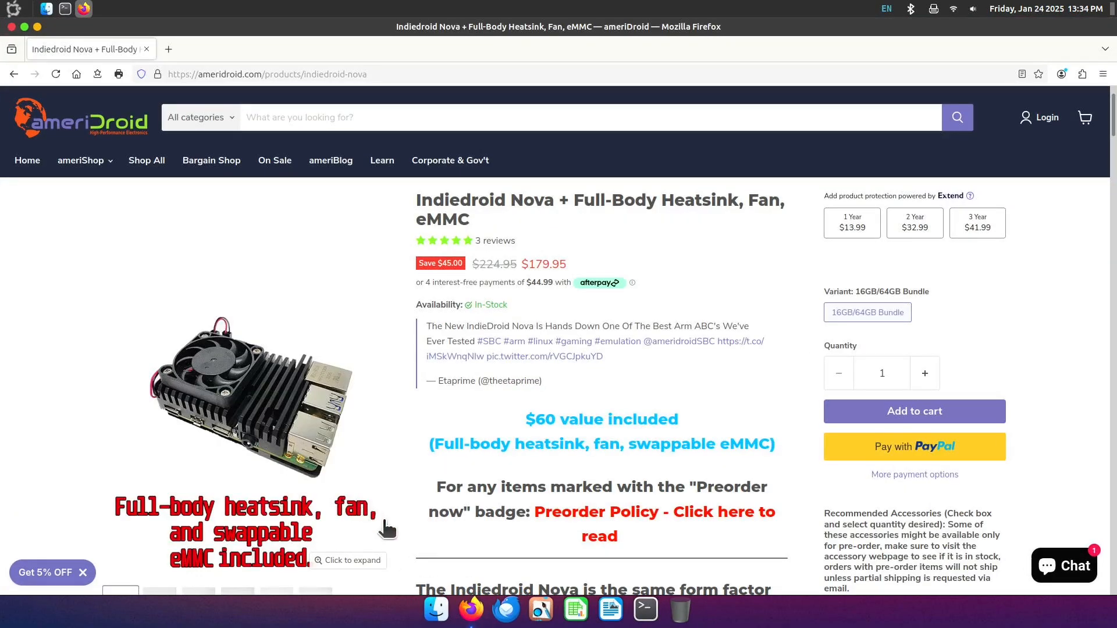